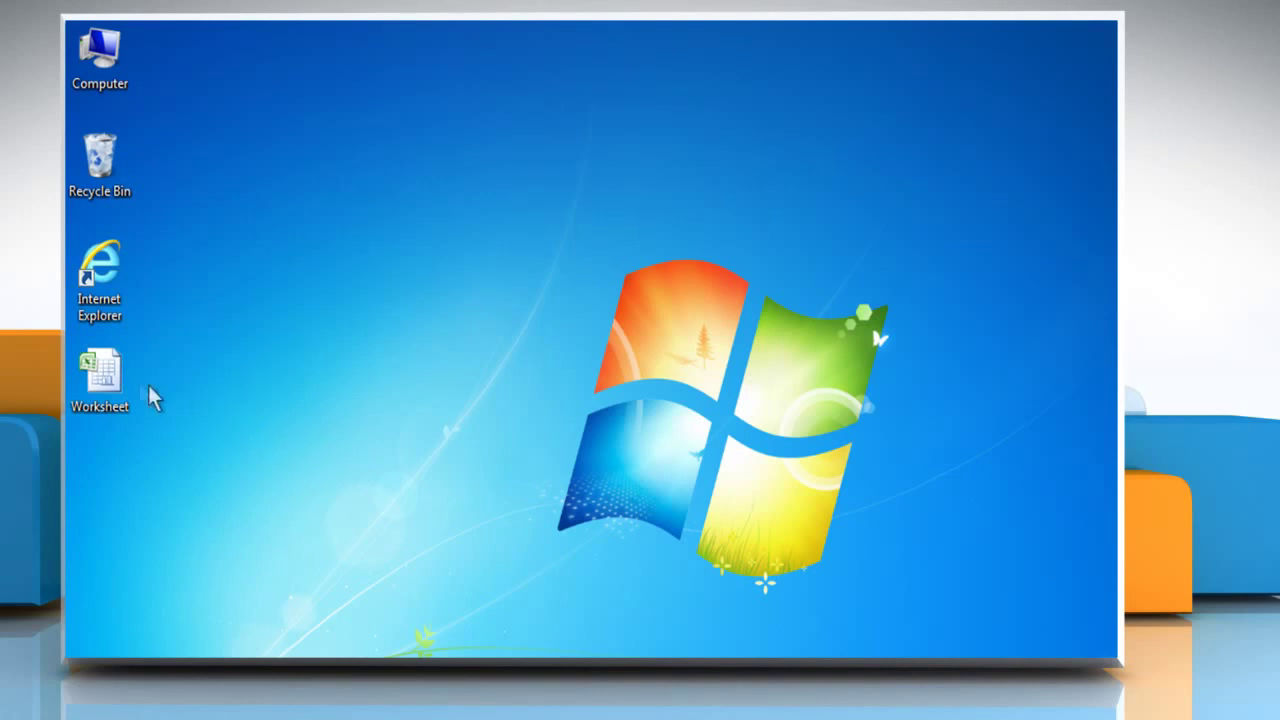
# - Open the Worksheet file from the desktop in Excel
pyautogui.rightClick(117, 377)
pyautogui.click(186, 395)
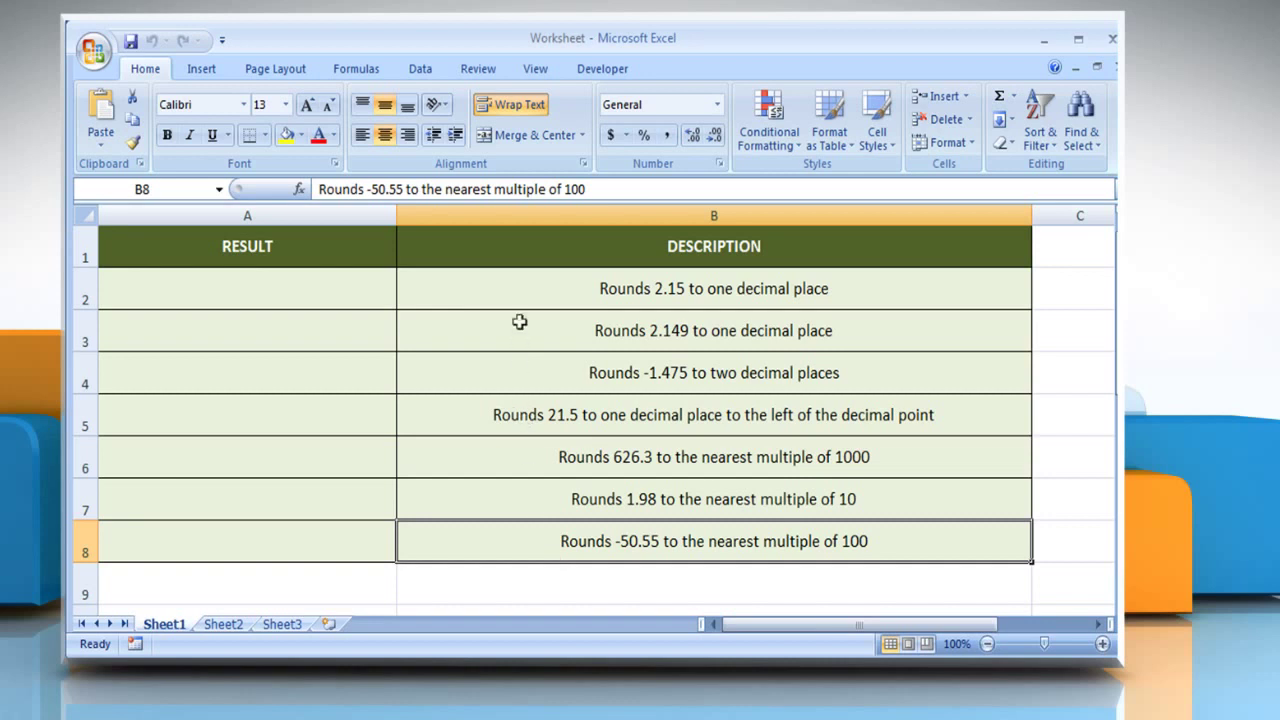
pyautogui.click(520, 290)
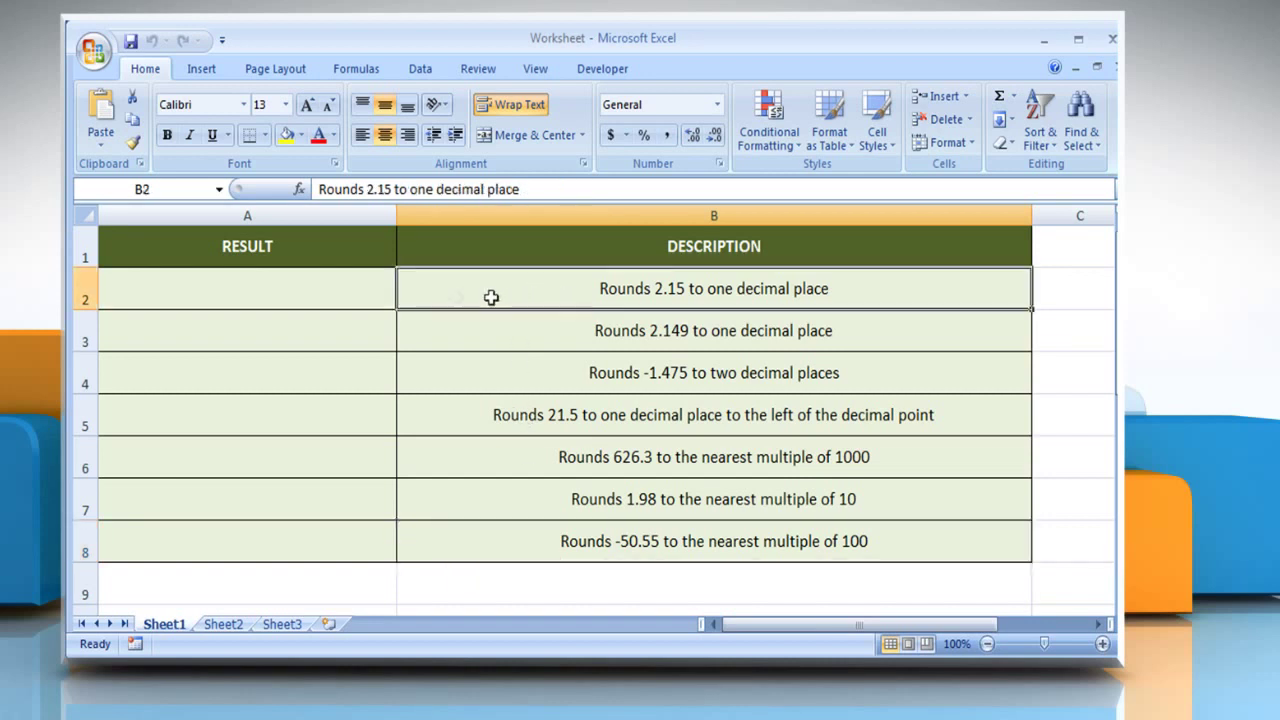
pyautogui.click(337, 297)
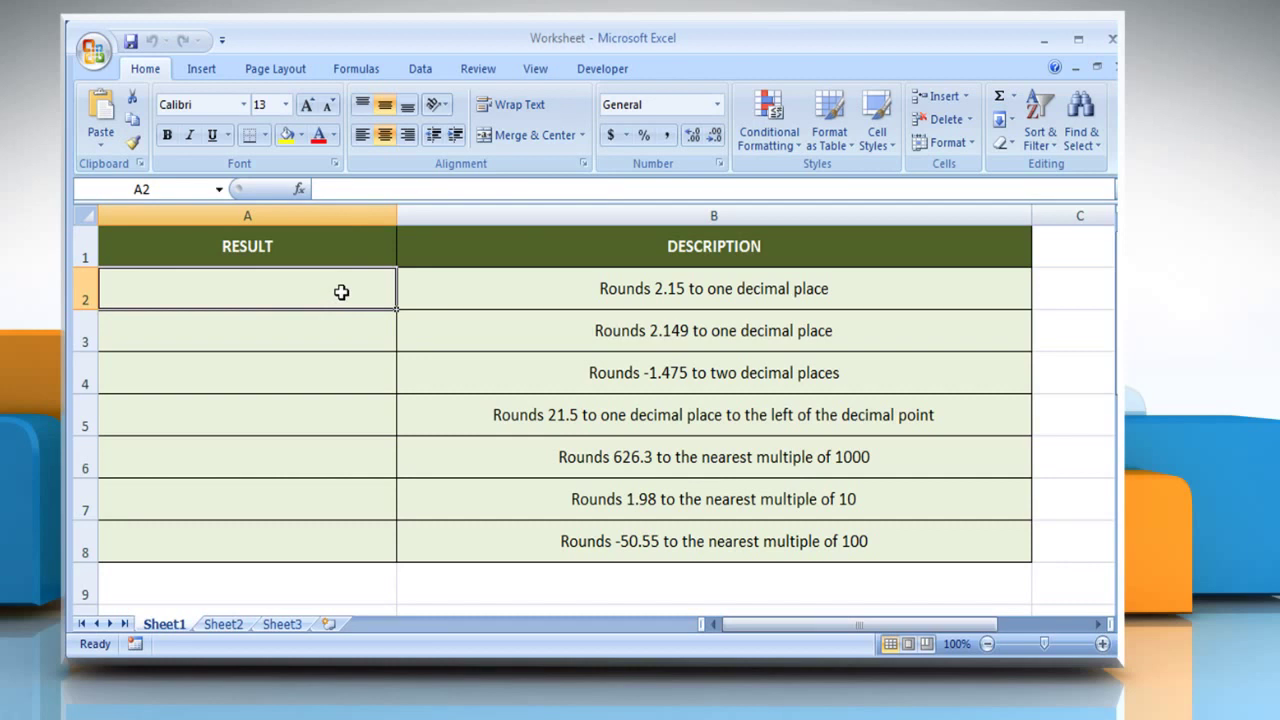
# - Enter =ROUND(2.15,1) in A2 so it shows 2.2, and verify the formula
pyautogui.write('=ROUND')
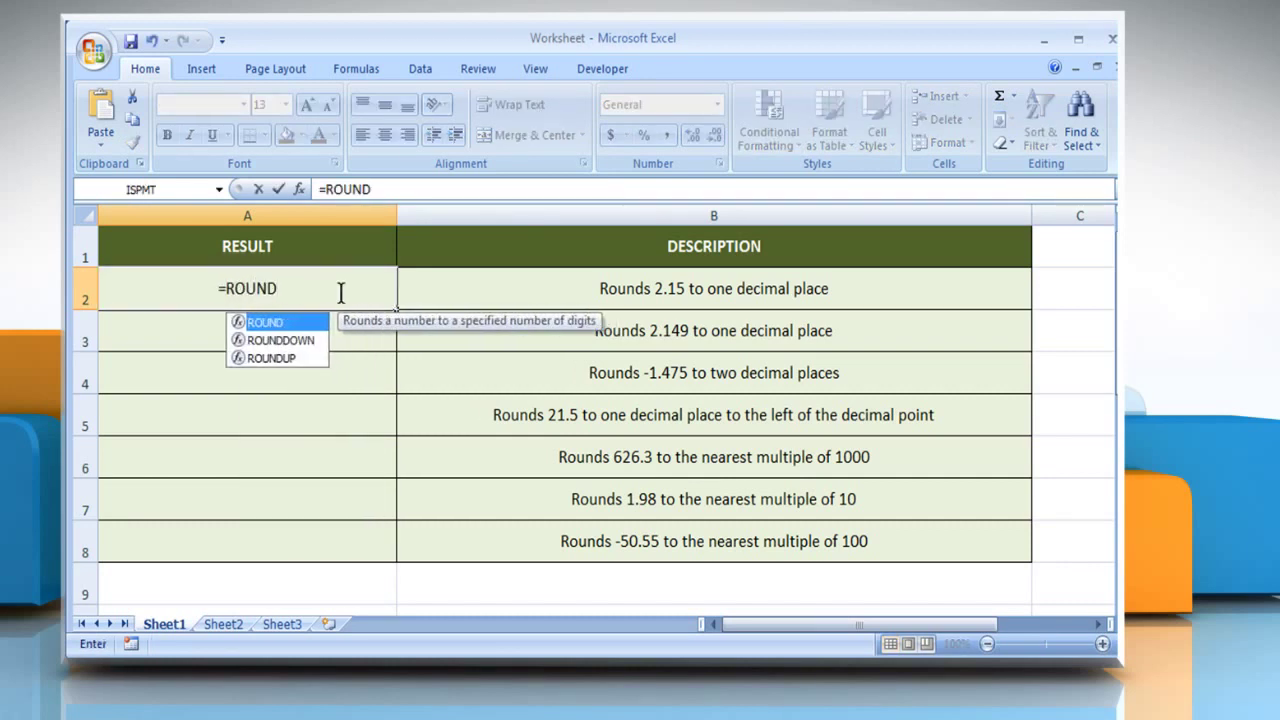
pyautogui.write('(2.1')
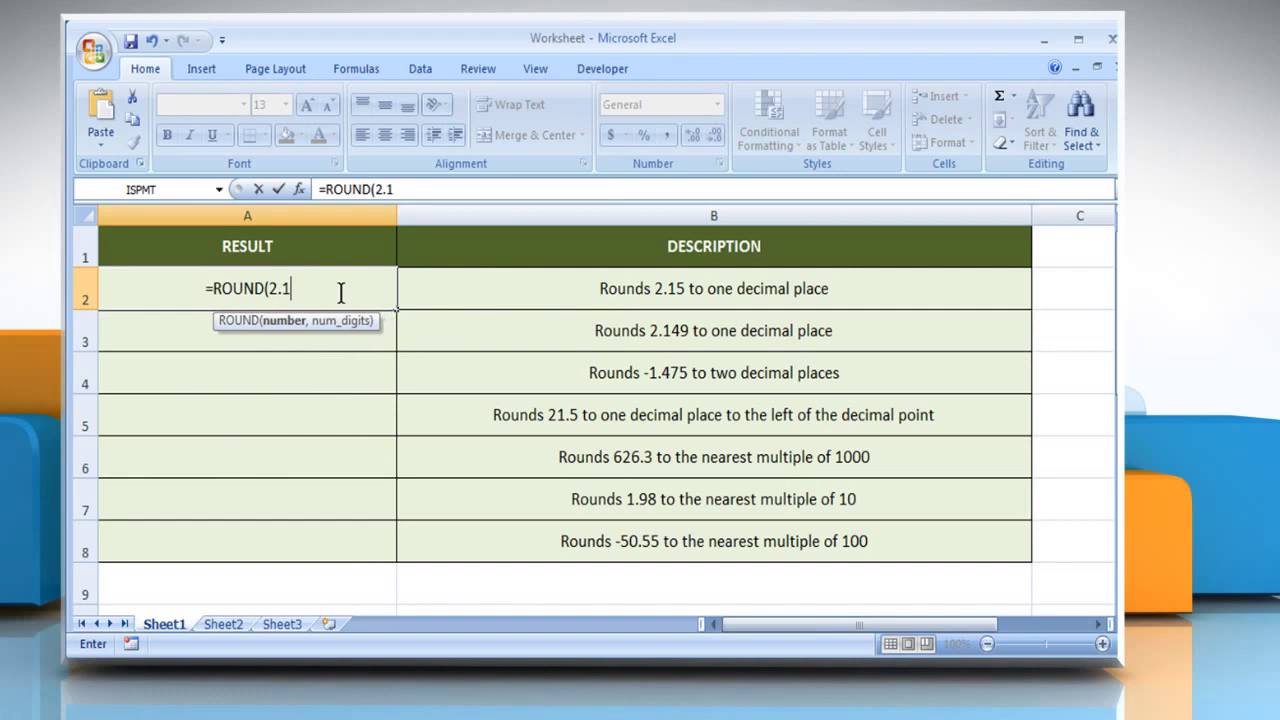
pyautogui.write('5,1')
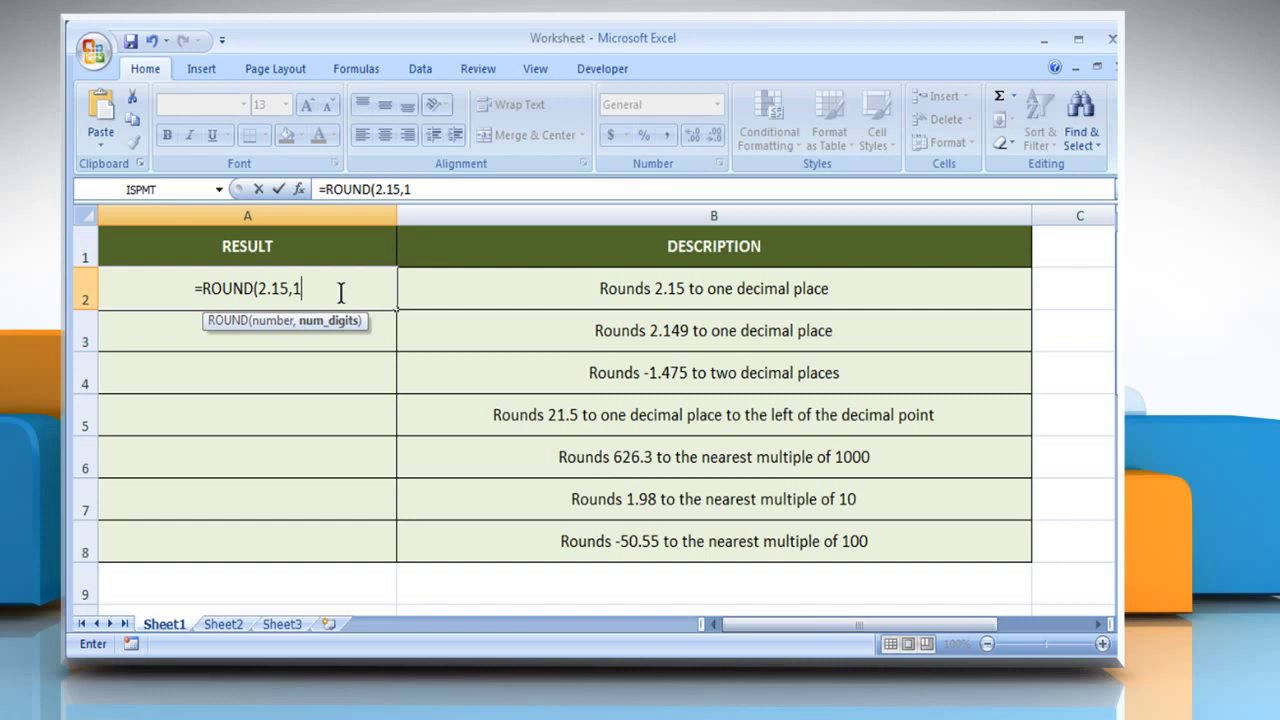
pyautogui.write(')')
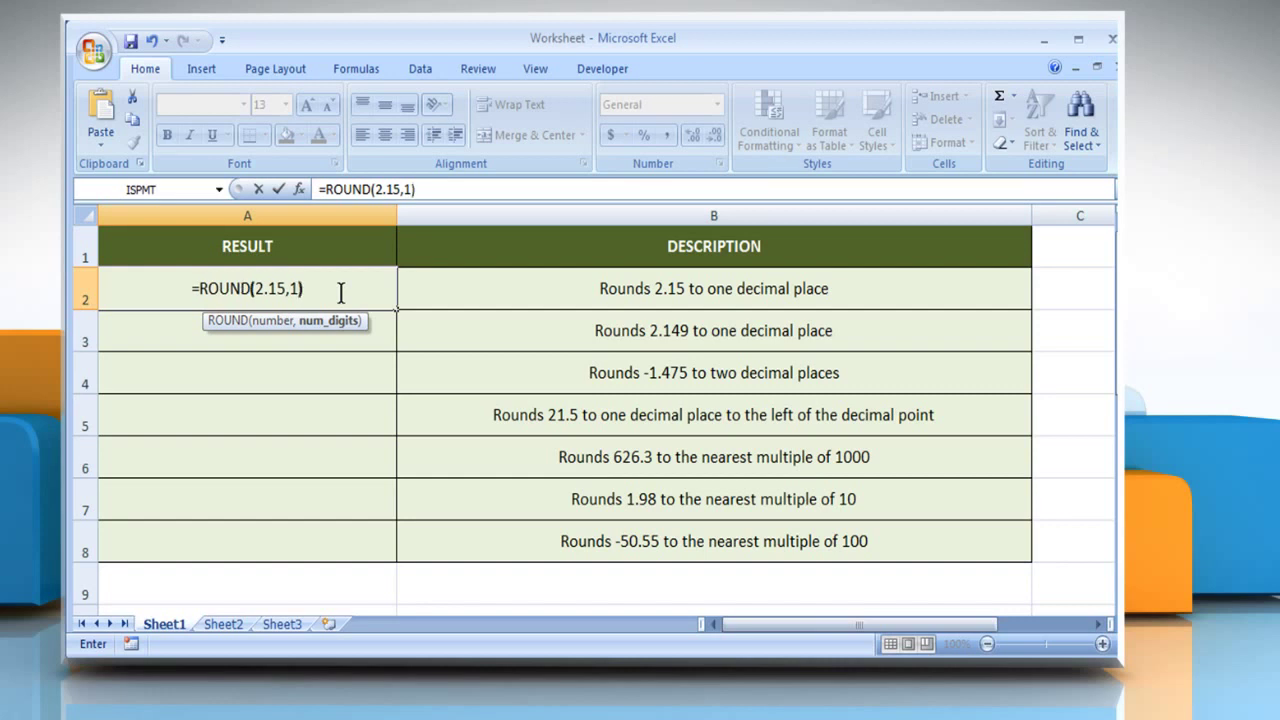
pyautogui.press('Return')
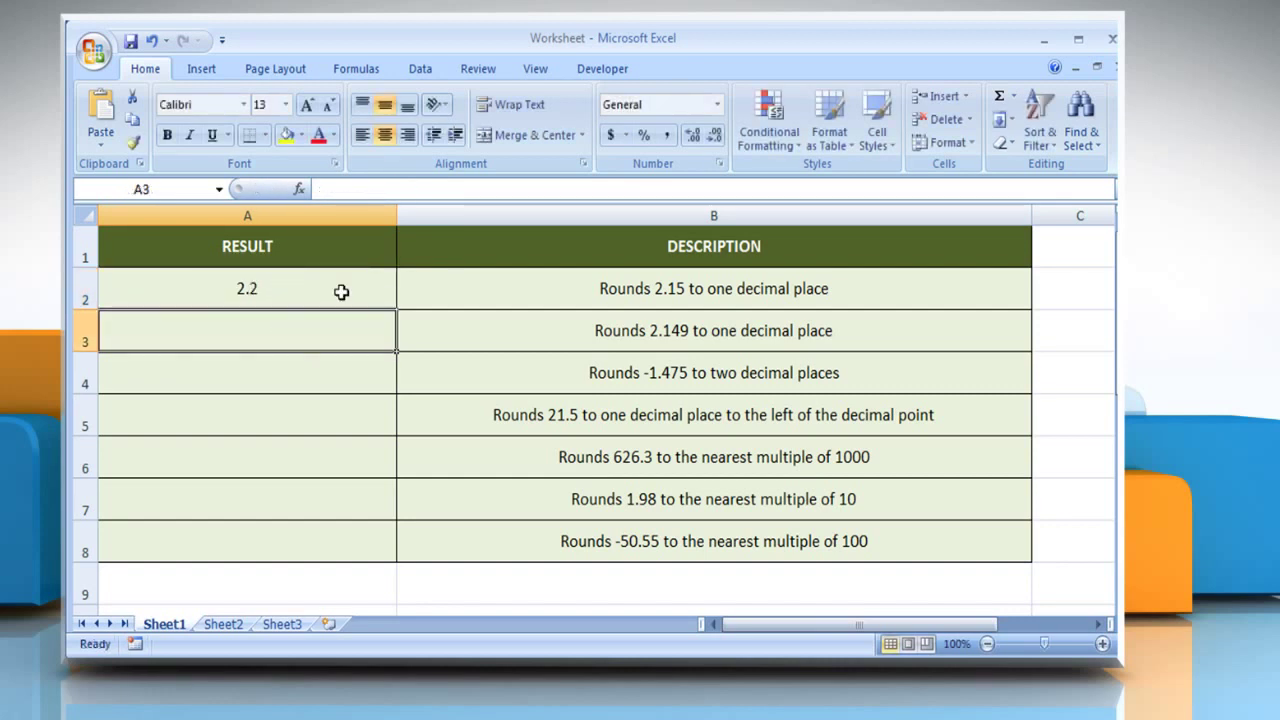
pyautogui.click(341, 291)
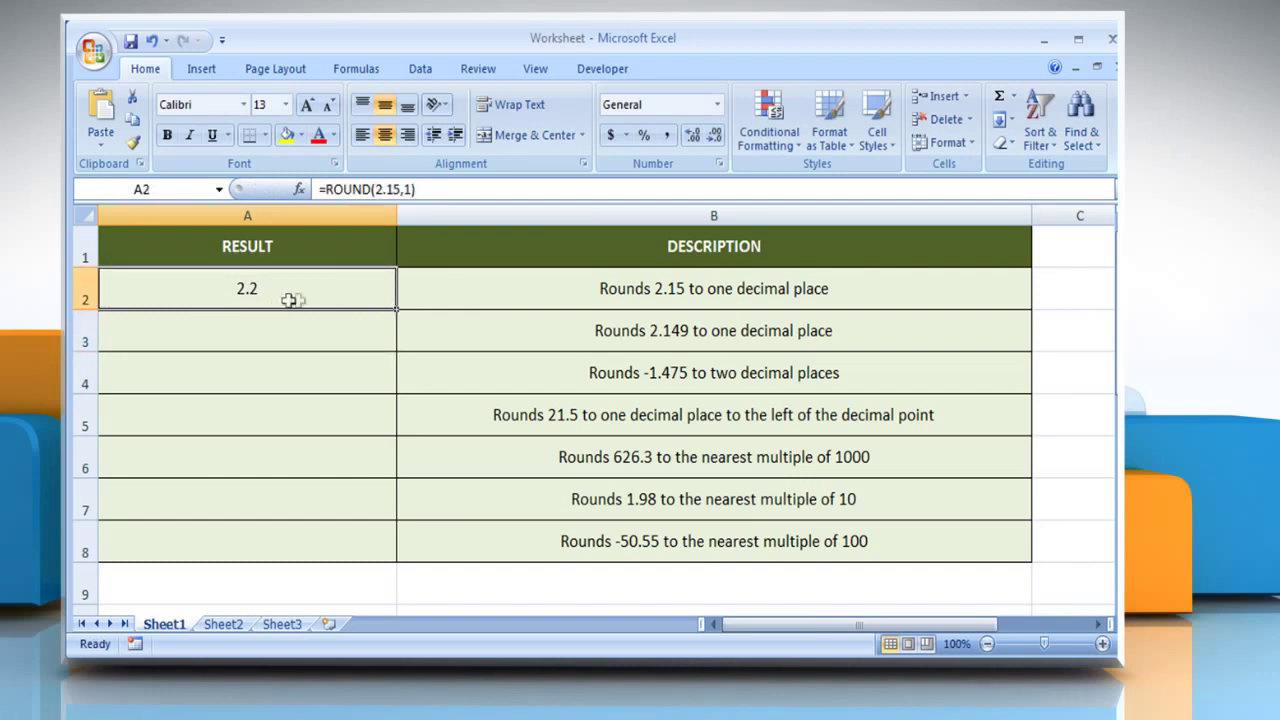
pyautogui.click(420, 331)
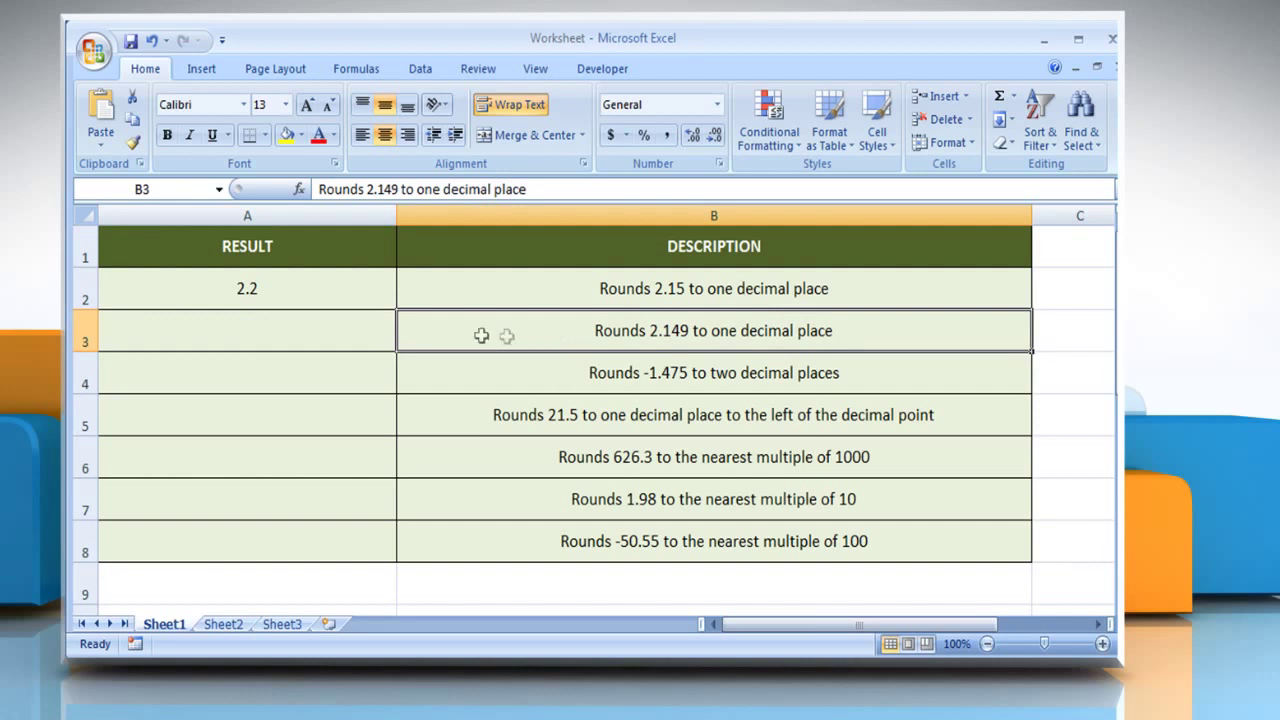
# - Enter =ROUND(2.149,1) in A3 so it shows 2.1, and verify the formula
pyautogui.click(332, 334)
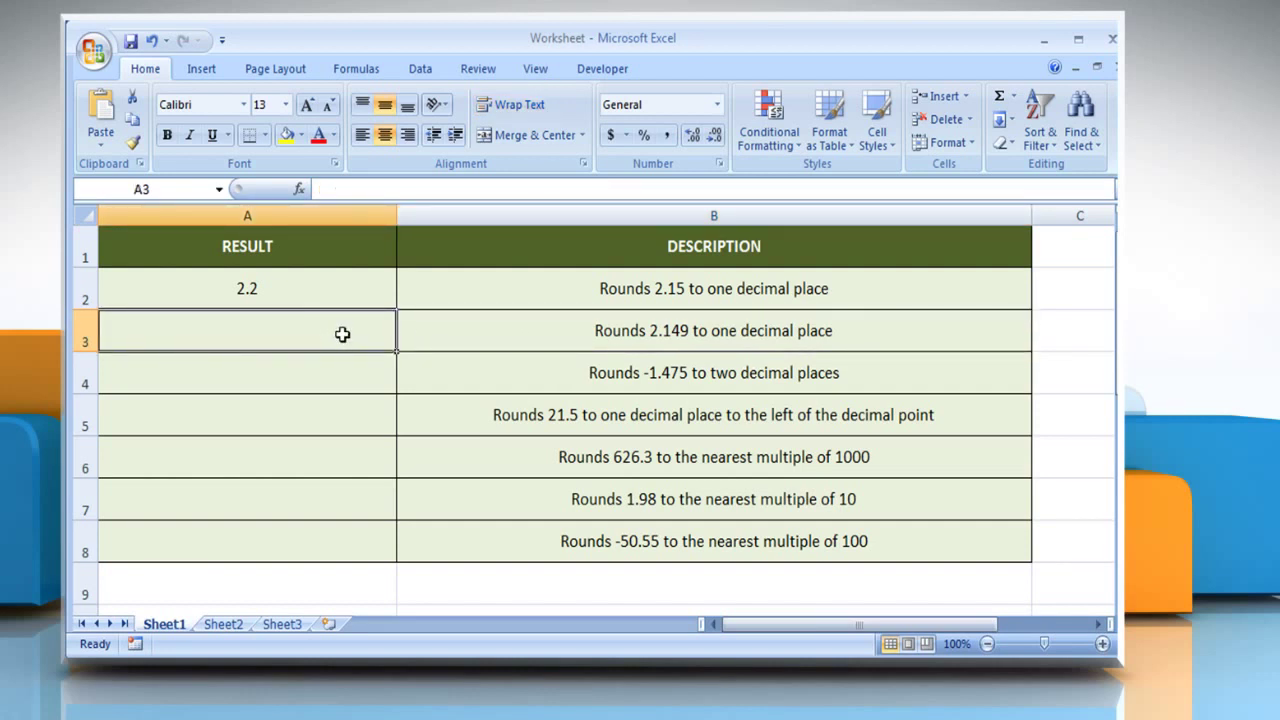
pyautogui.write('=ROUND(')
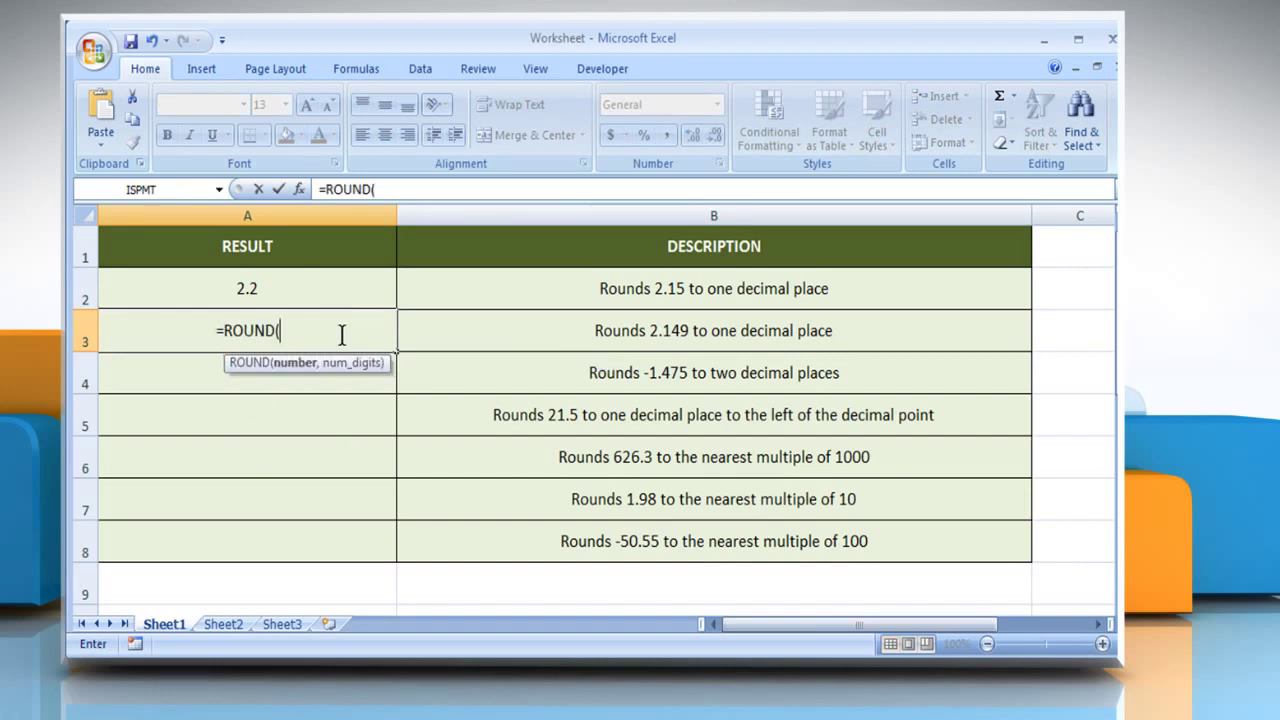
pyautogui.write('2.149')
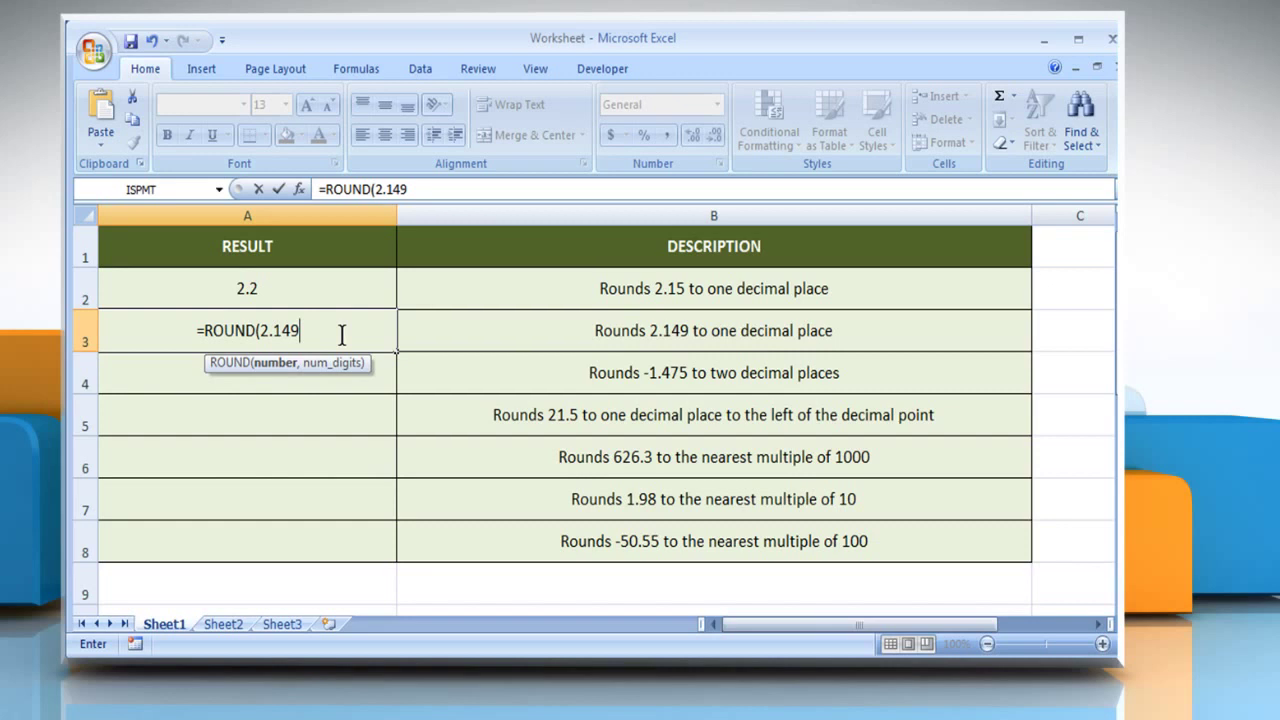
pyautogui.write(',1')
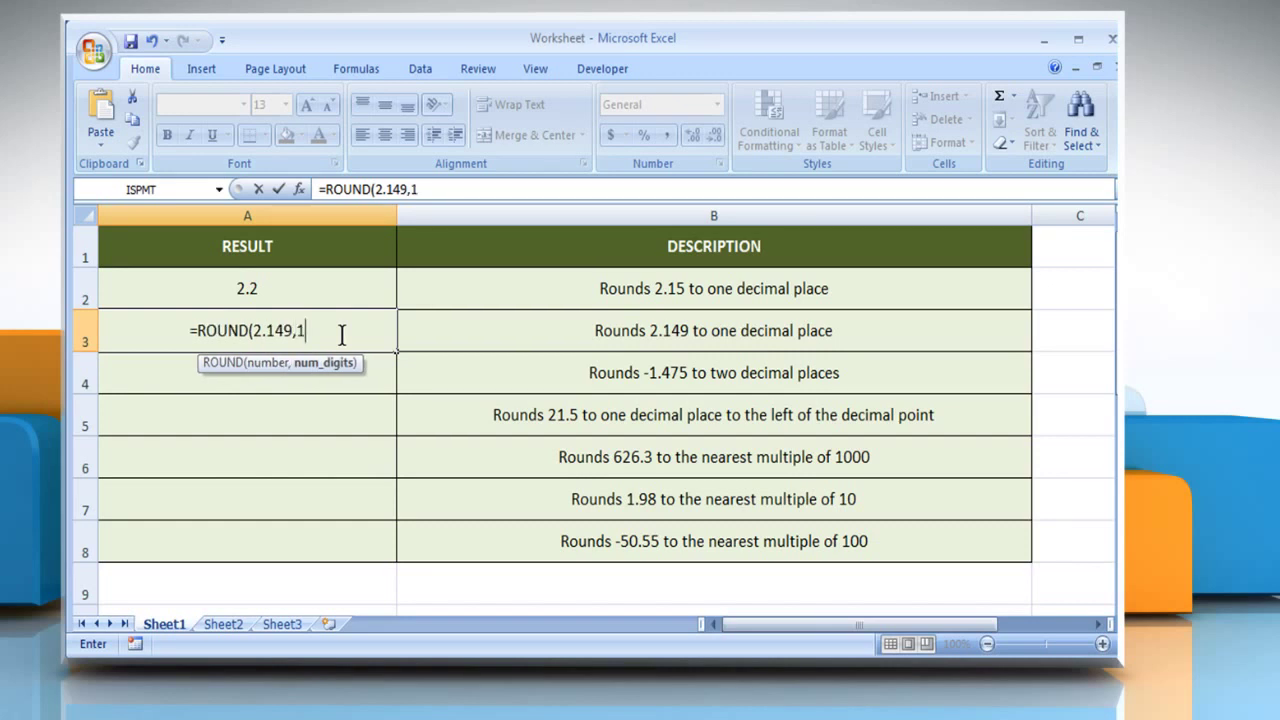
pyautogui.write(')')
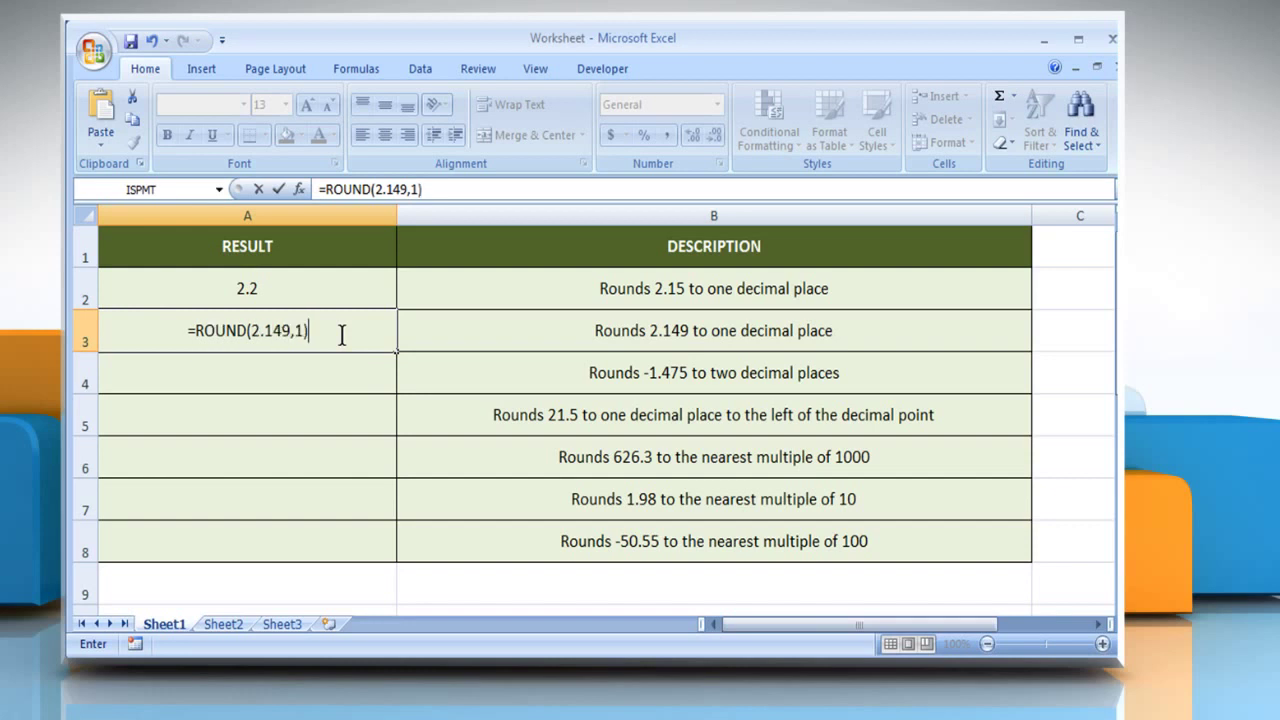
pyautogui.press('Return')
pyautogui.click(336, 330)
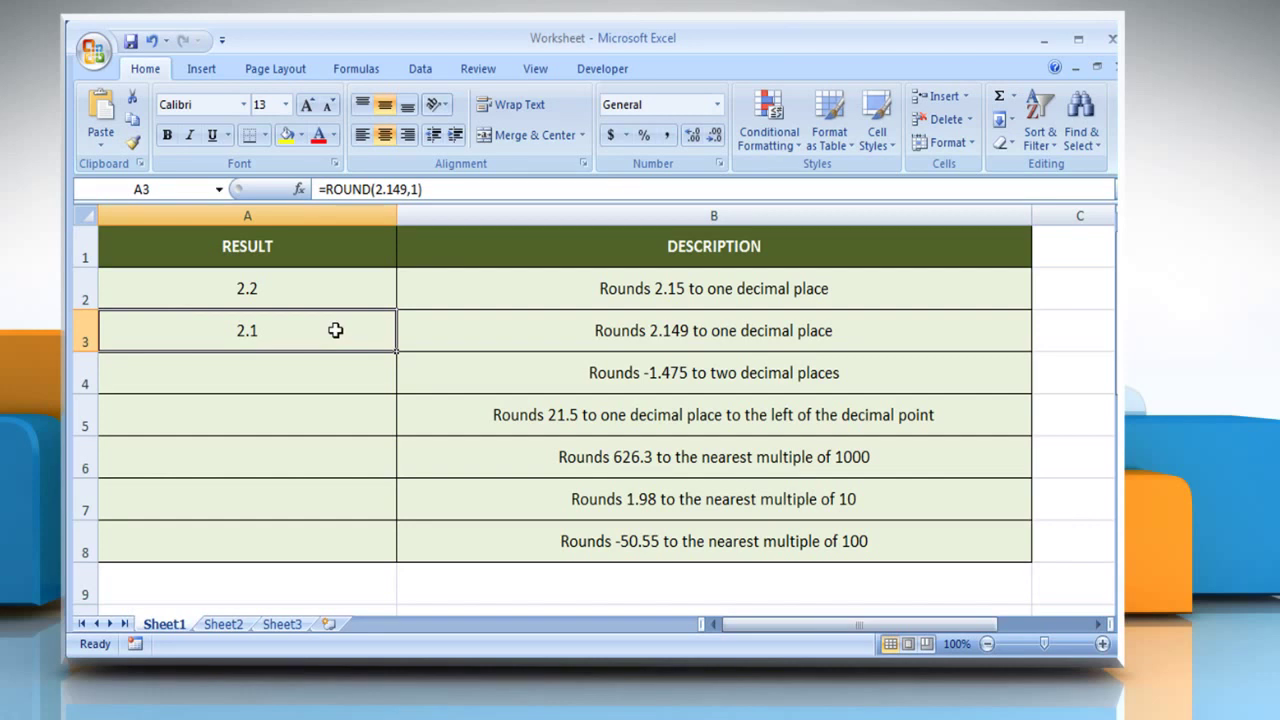
pyautogui.click(490, 372)
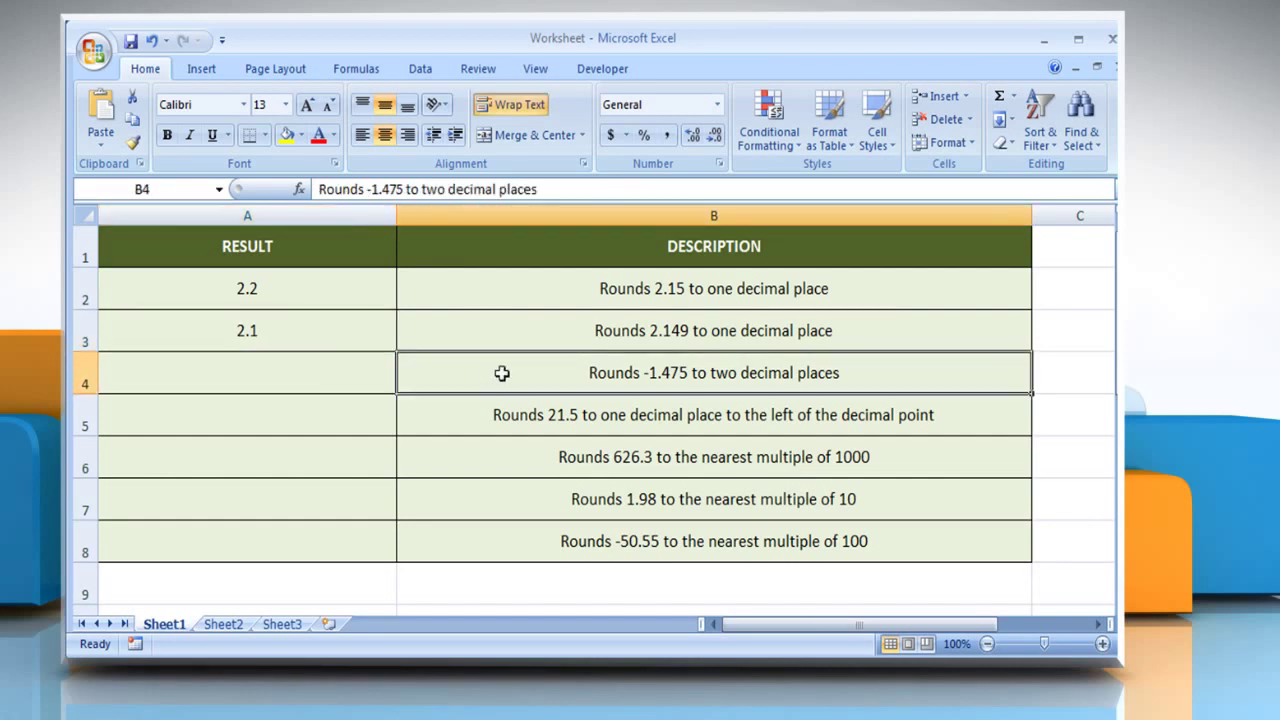
# - Enter =ROUND(-1.475,2) in A4 so it shows -1.48, and verify the formula
pyautogui.click(352, 379)
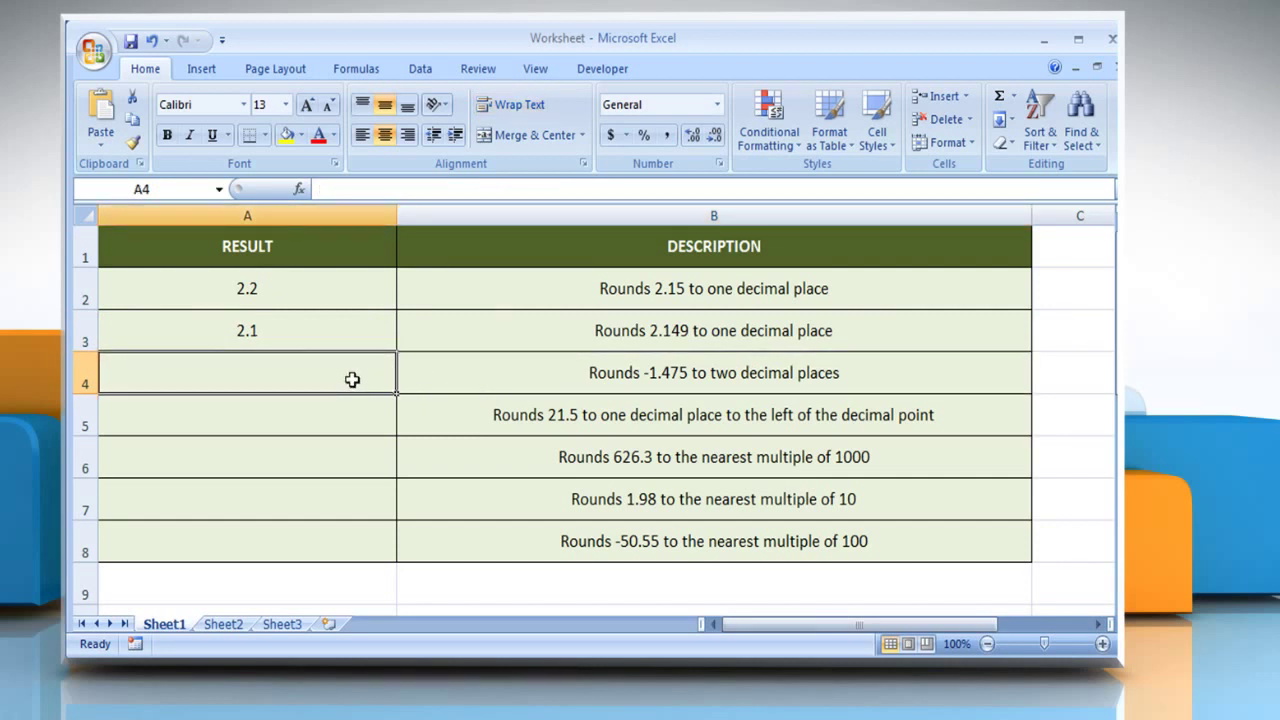
pyautogui.write('=ROUND')
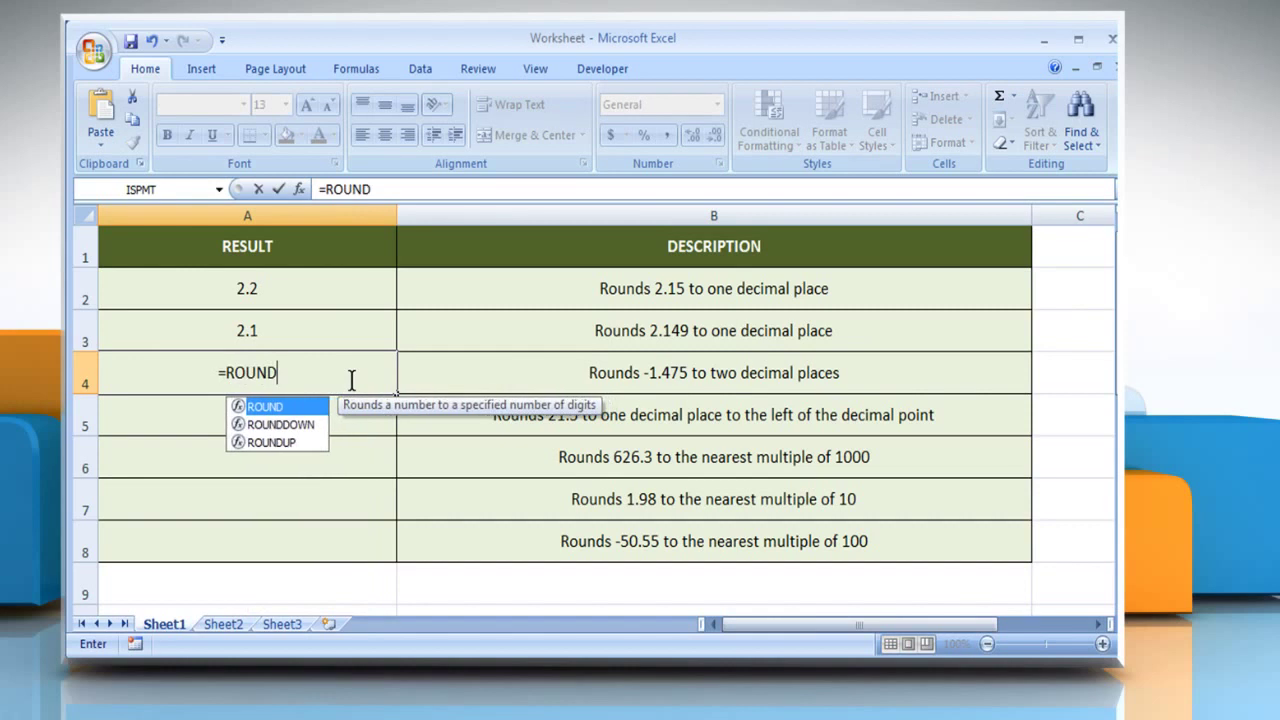
pyautogui.write('(-')
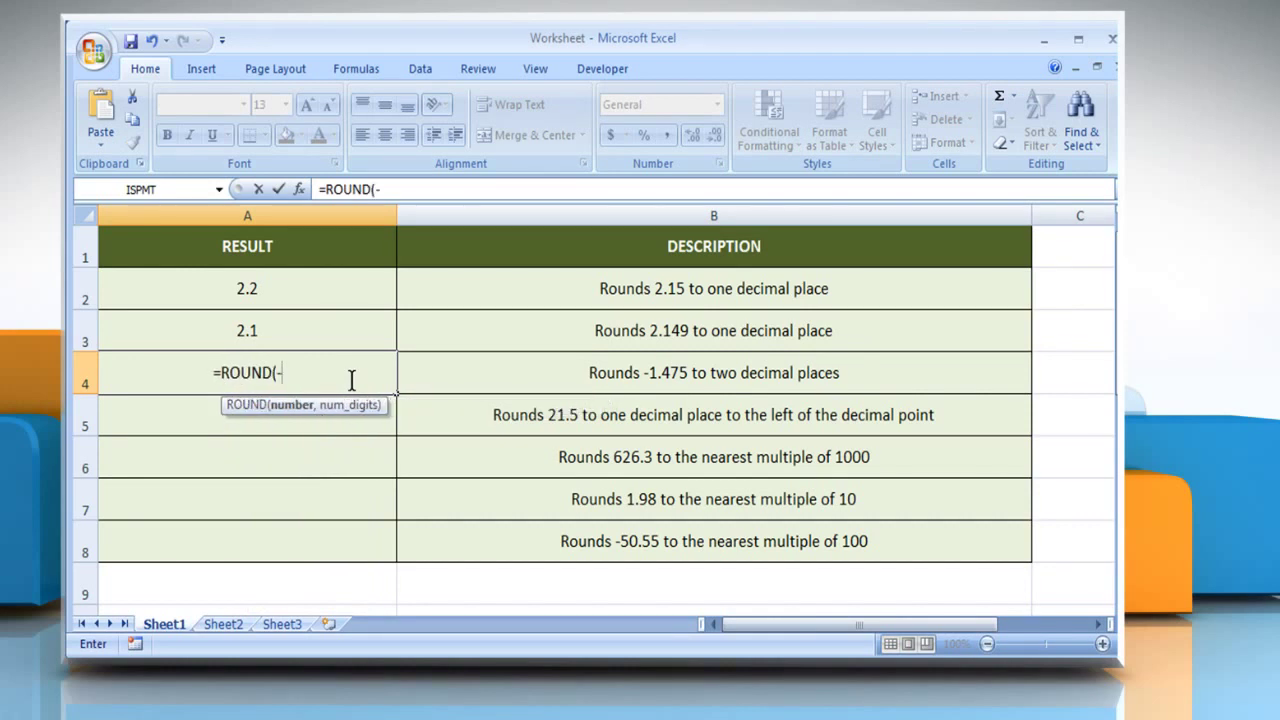
pyautogui.write('1.475')
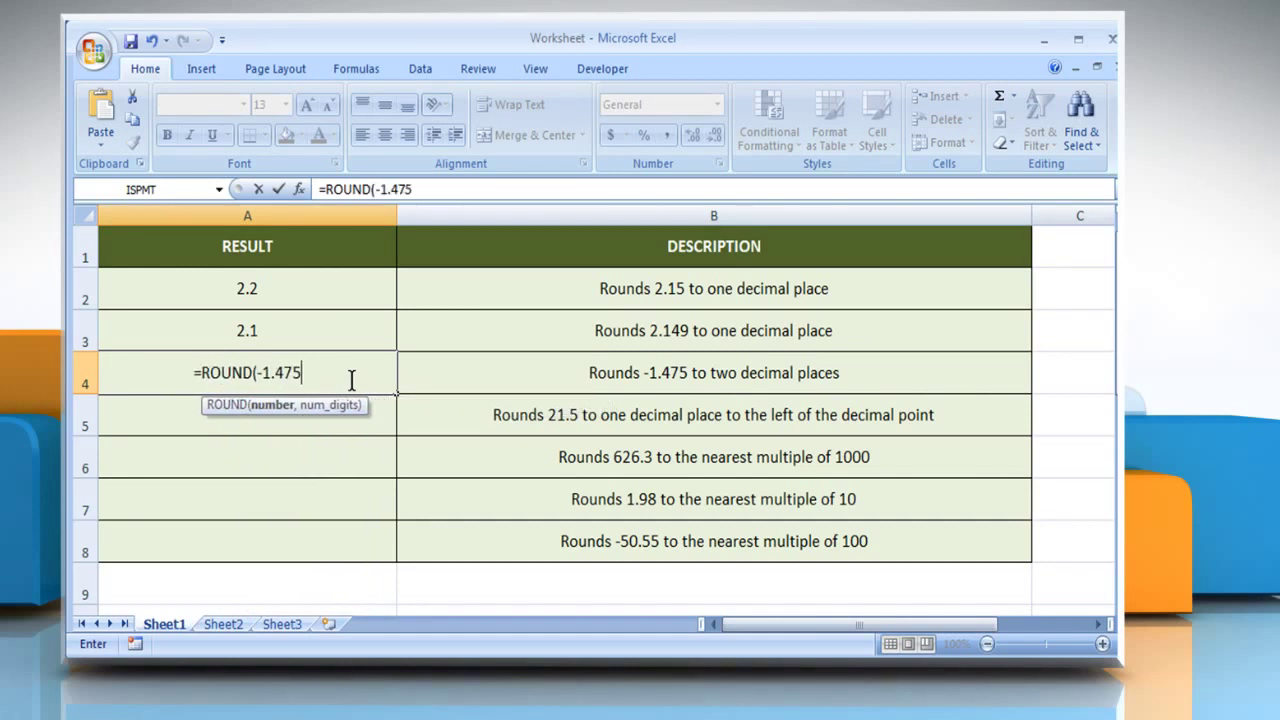
pyautogui.write(',2')
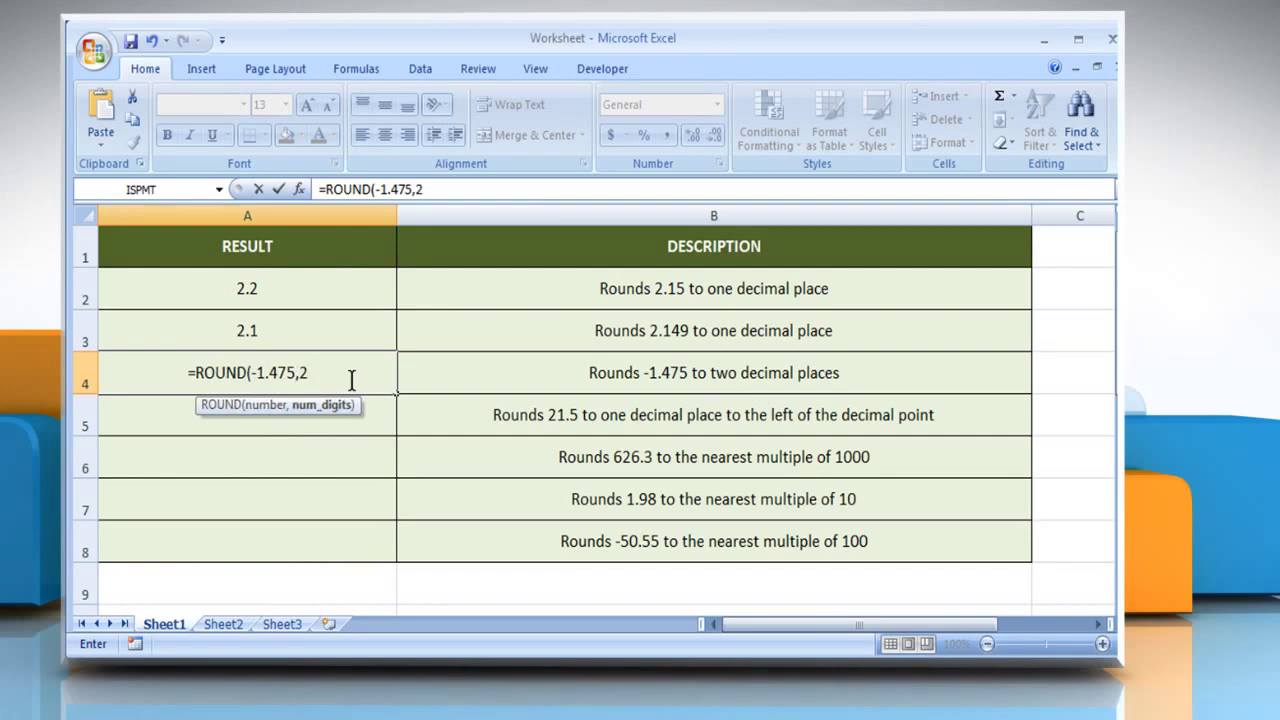
pyautogui.write(')')
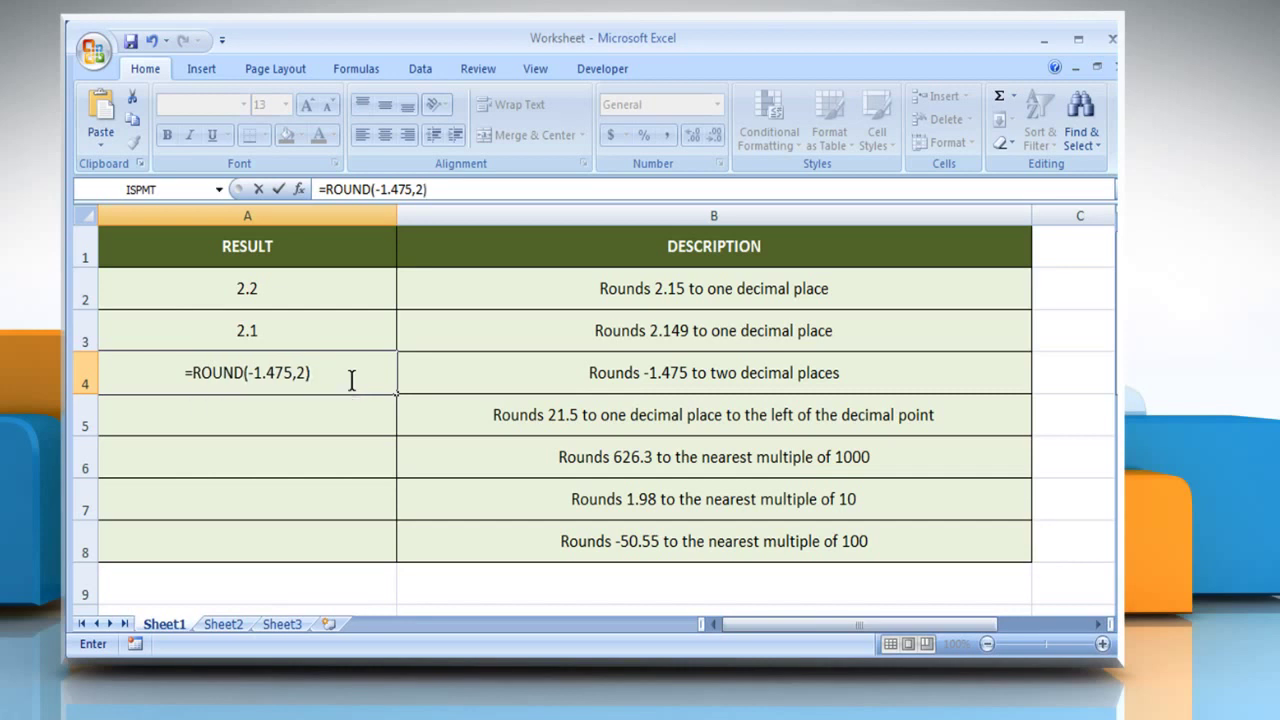
pyautogui.press('Return')
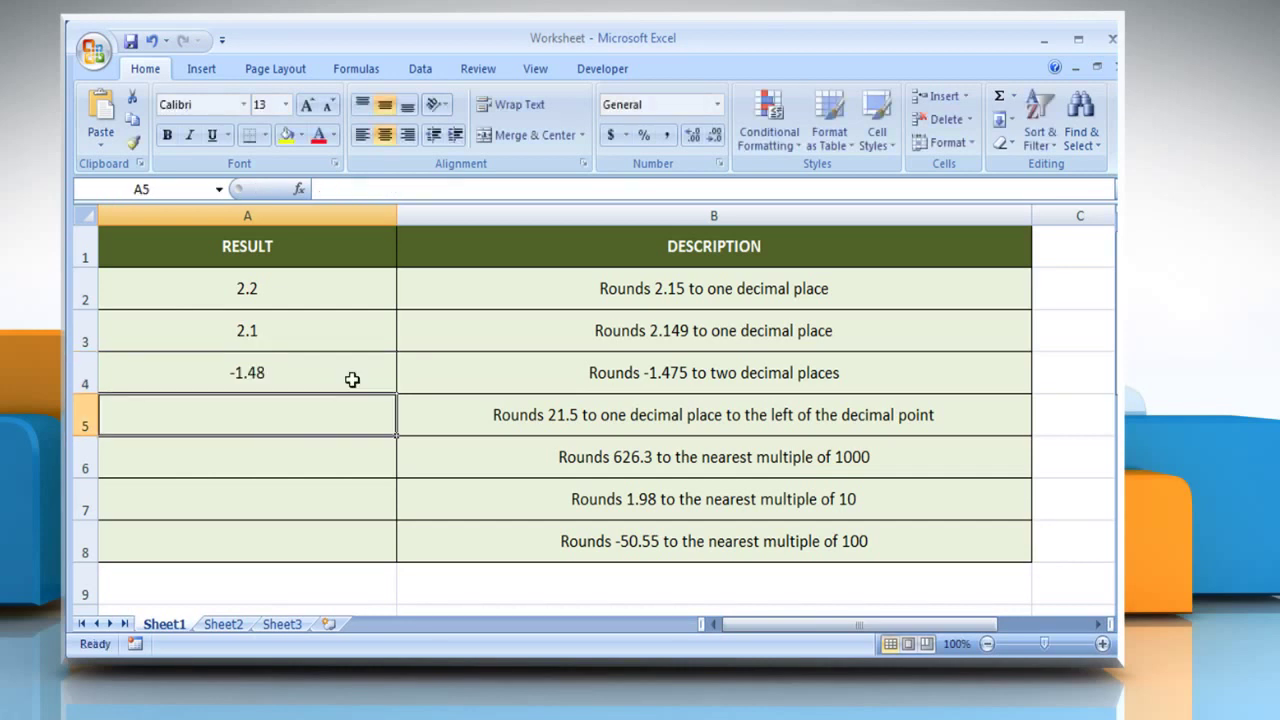
pyautogui.click(352, 379)
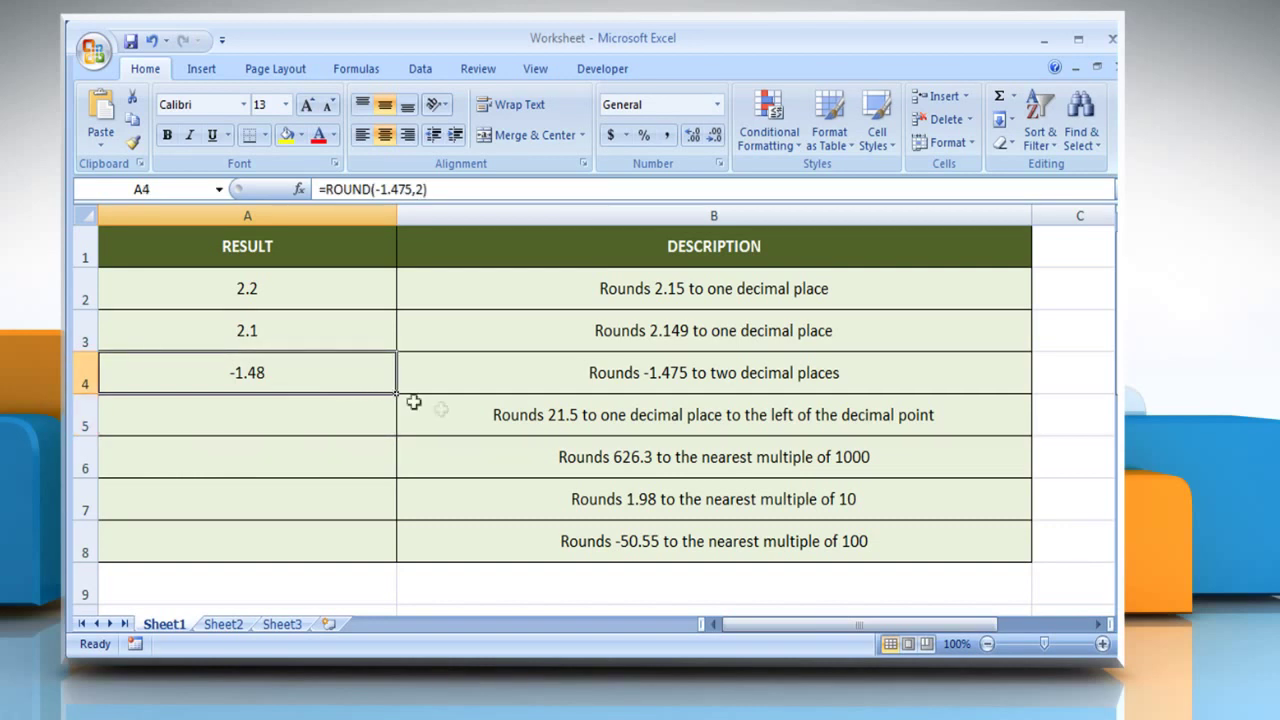
# - Enter =ROUND(21.5,-1) in A5 so it shows 20, and verify the formula
pyautogui.click(452, 417)
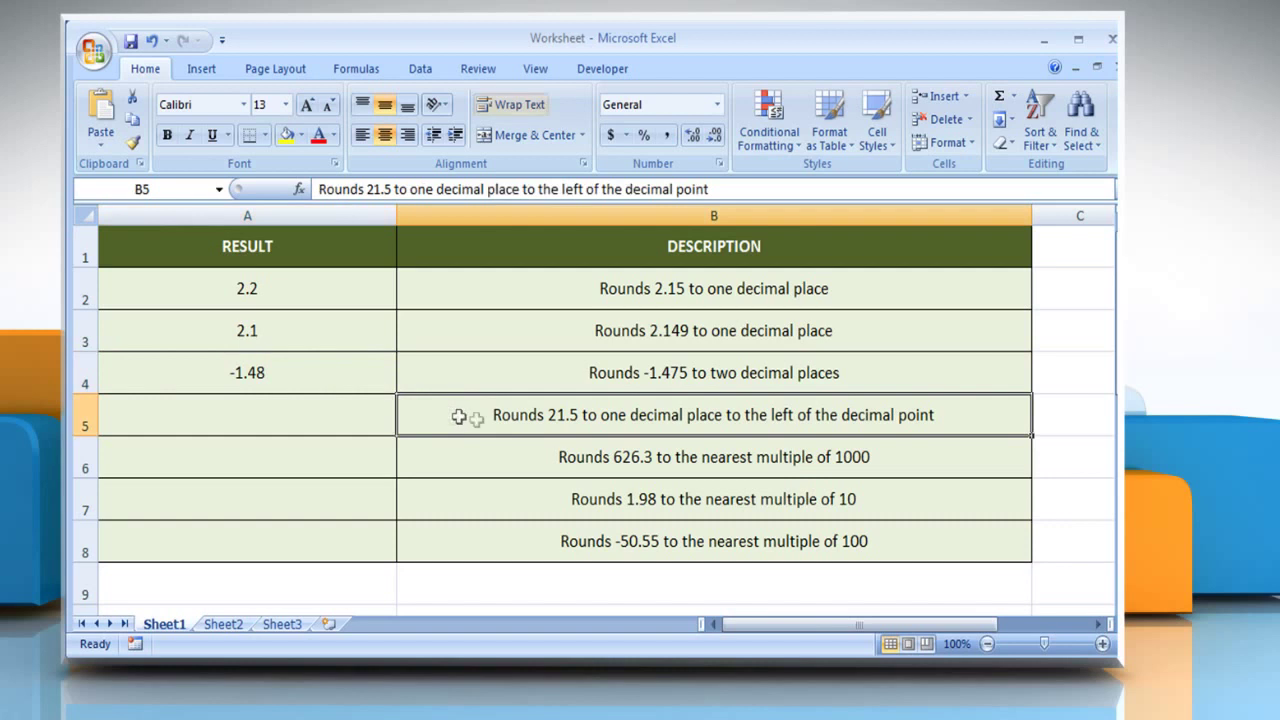
pyautogui.click(329, 421)
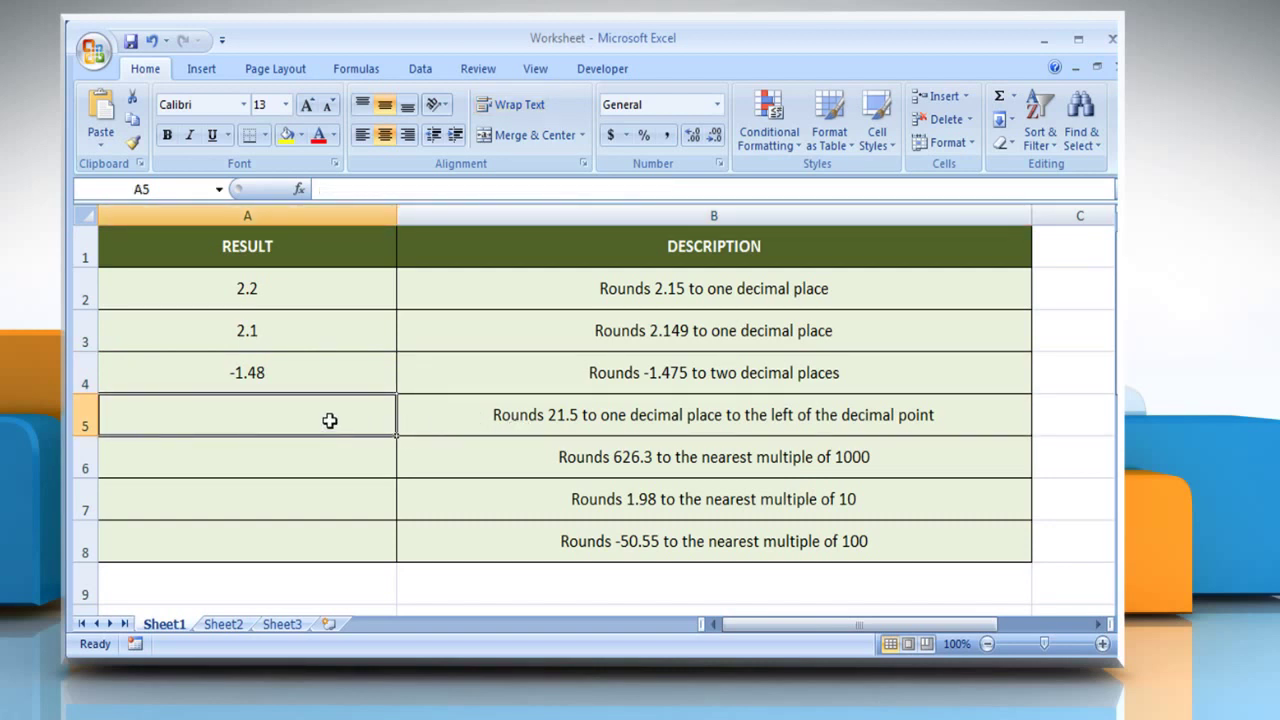
pyautogui.write('=')
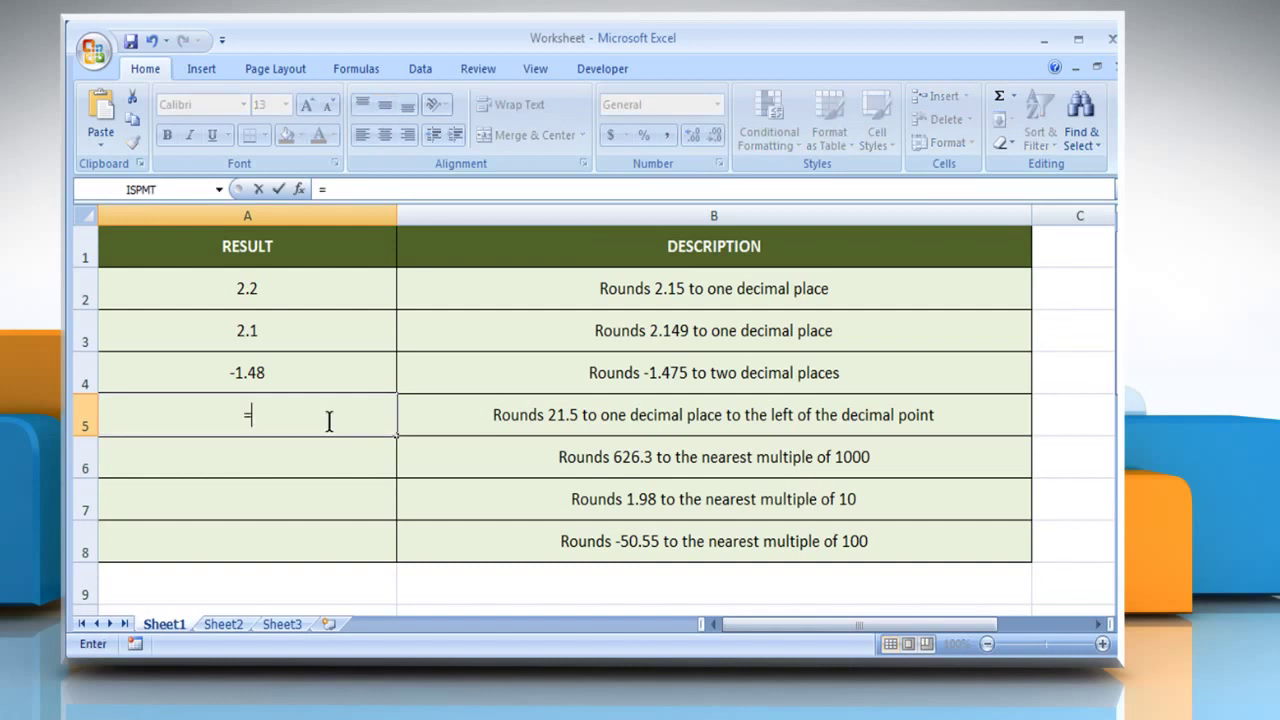
pyautogui.write('ROUND(')
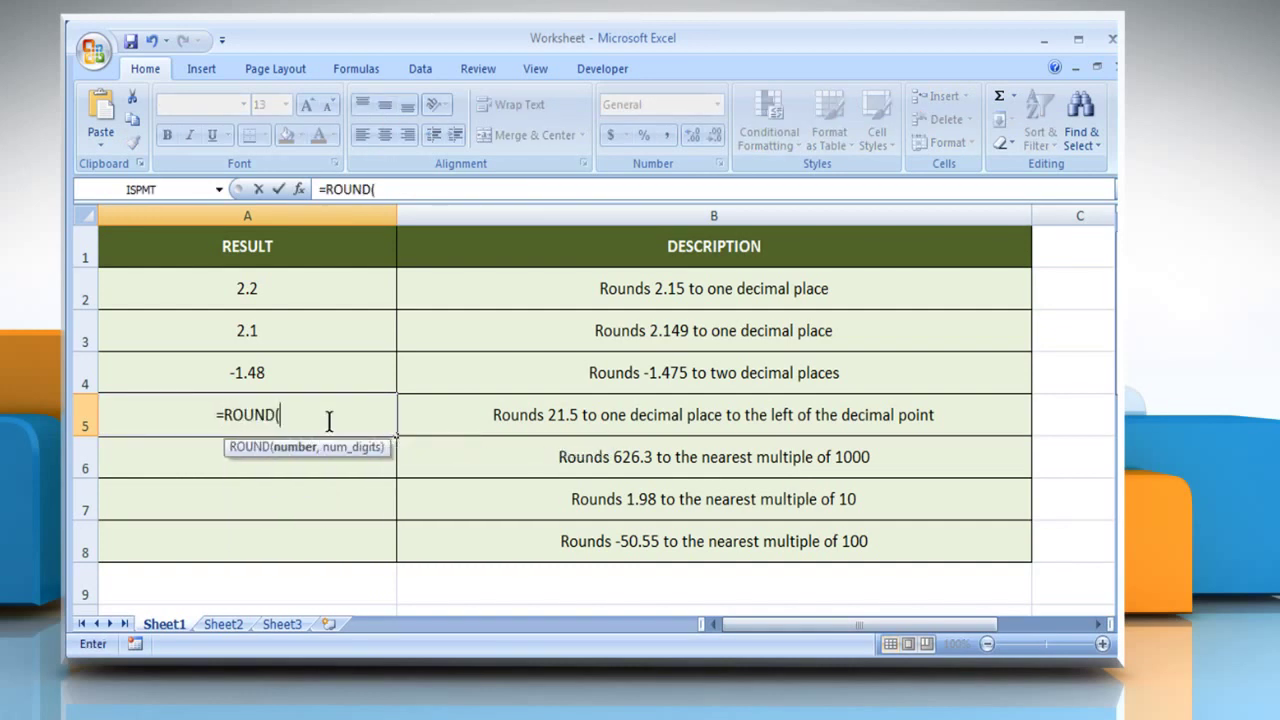
pyautogui.write('21.5')
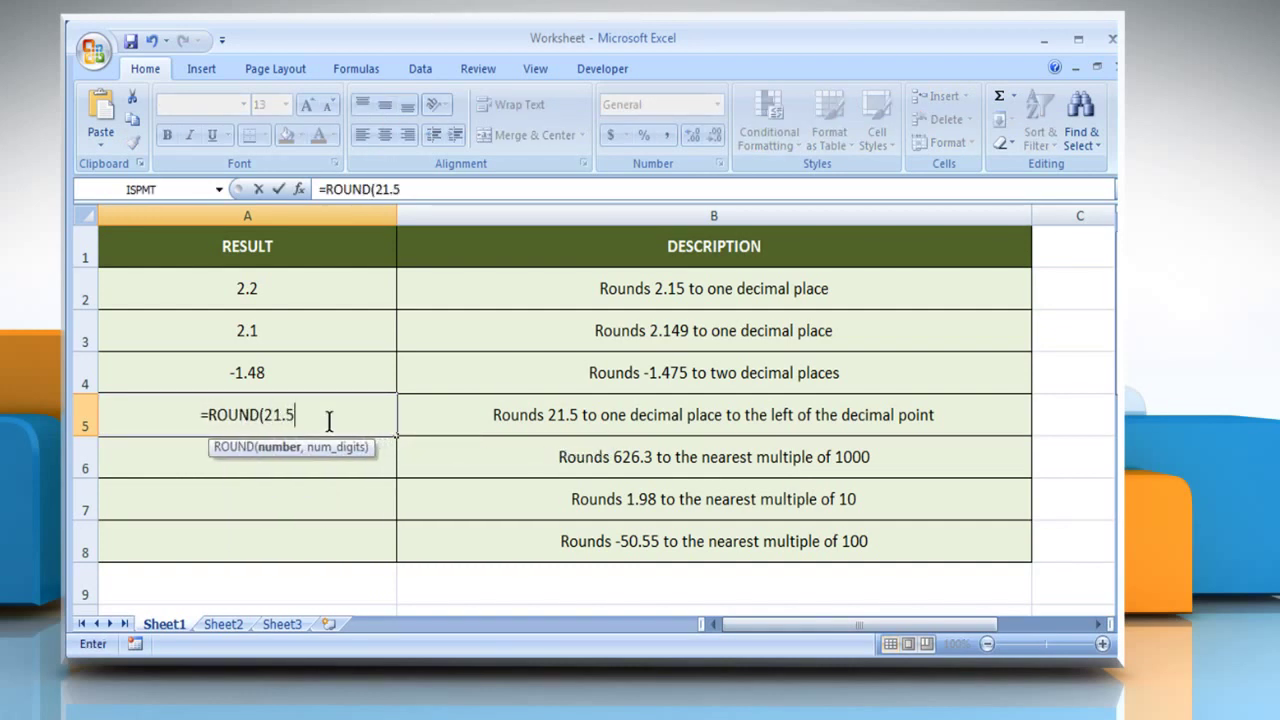
pyautogui.write(',-1')
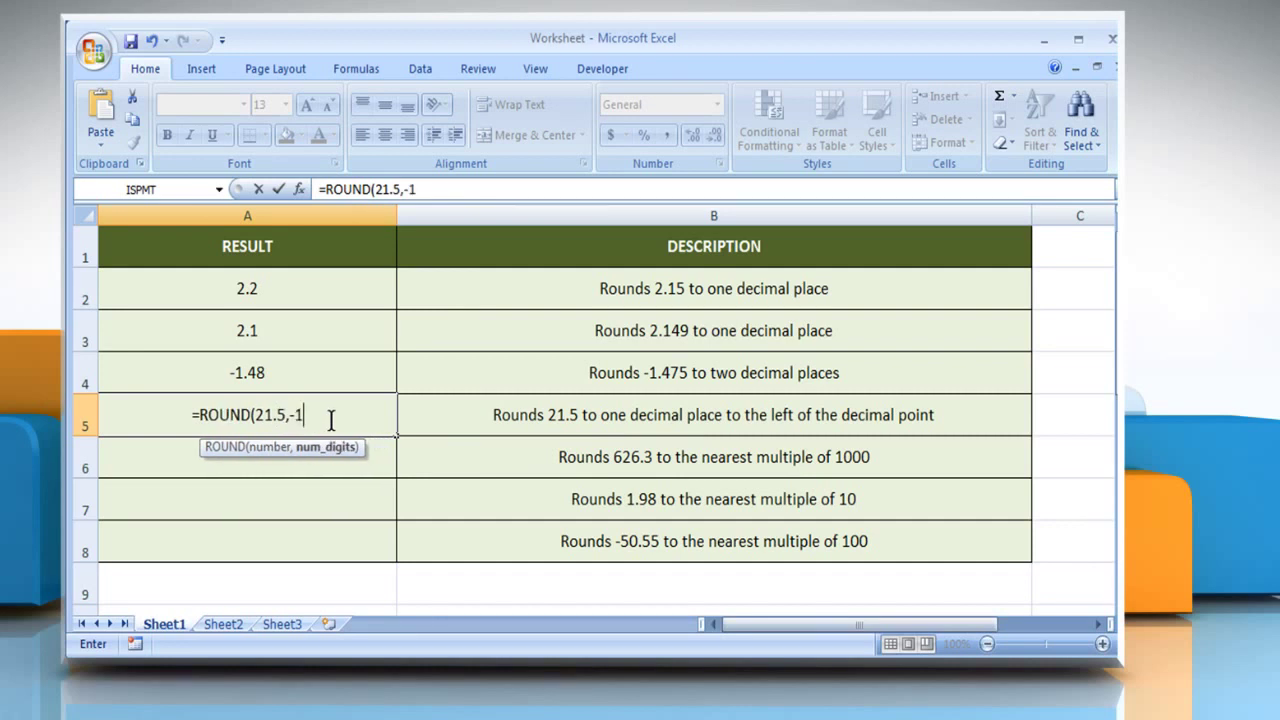
pyautogui.write(')')
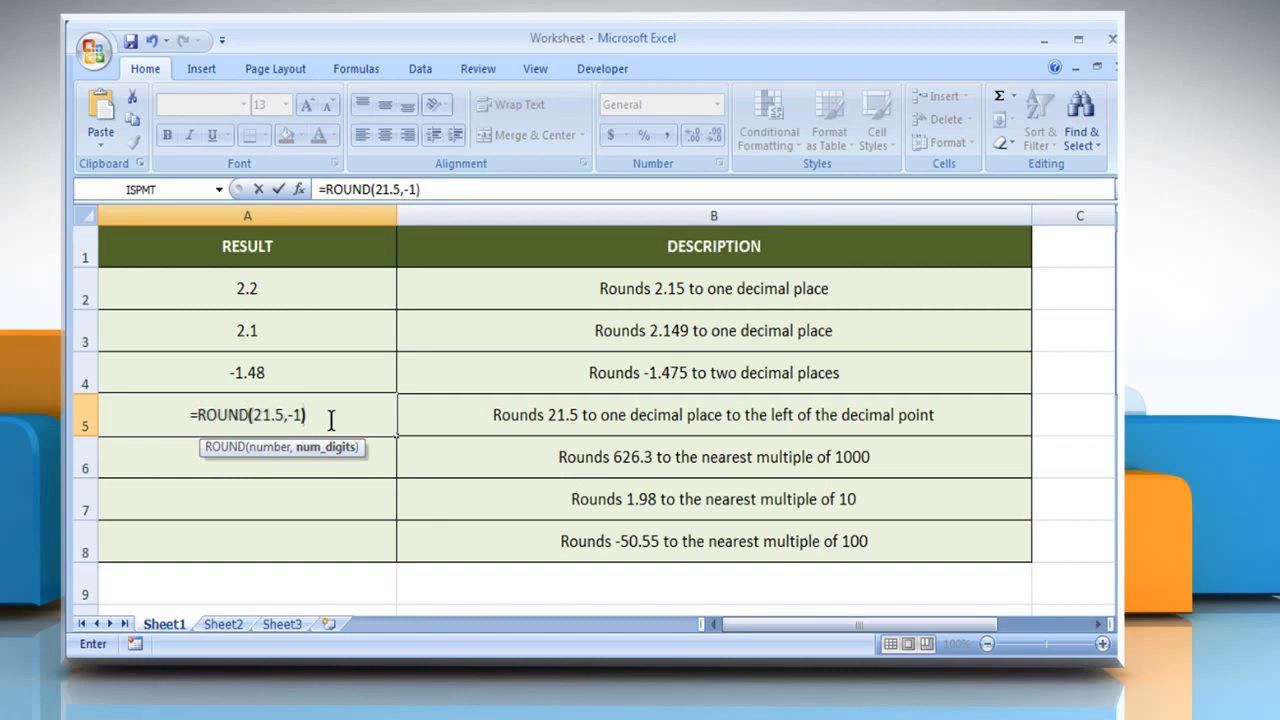
pyautogui.press('Return')
pyautogui.click(331, 419)
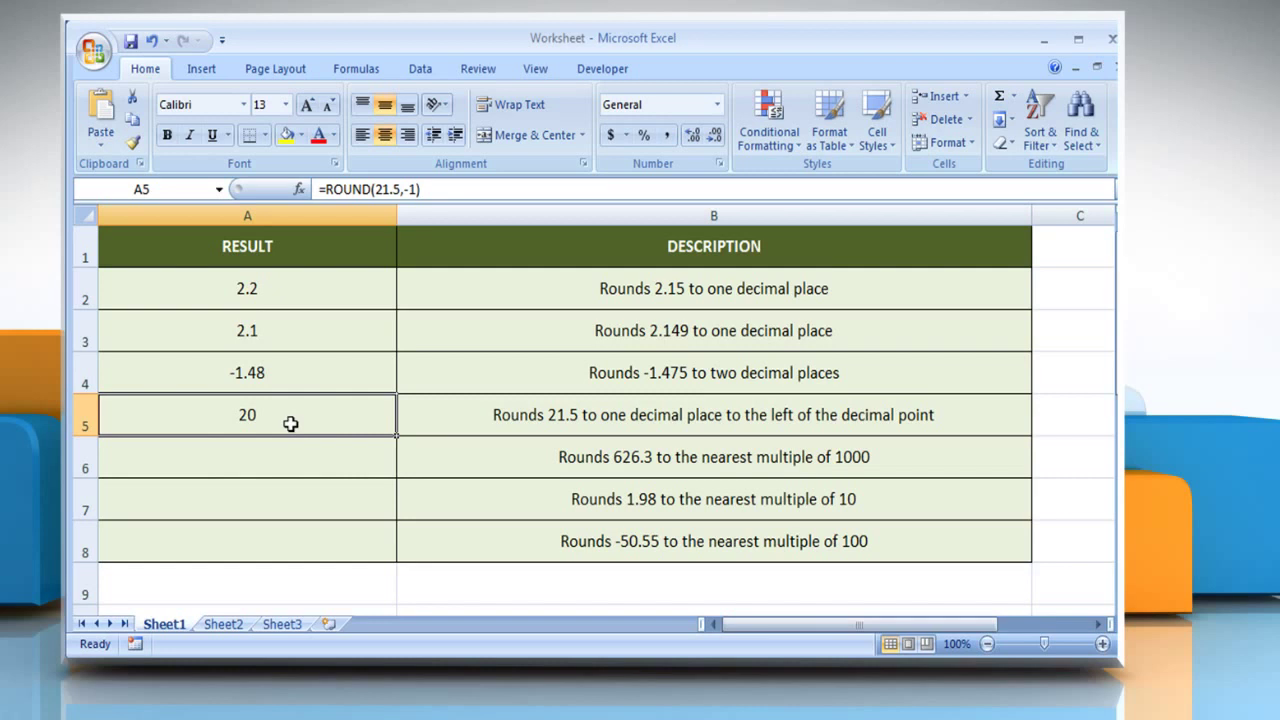
# - Enter =ROUND(626.3,-3) in A6 so it shows 1000
pyautogui.click(455, 462)
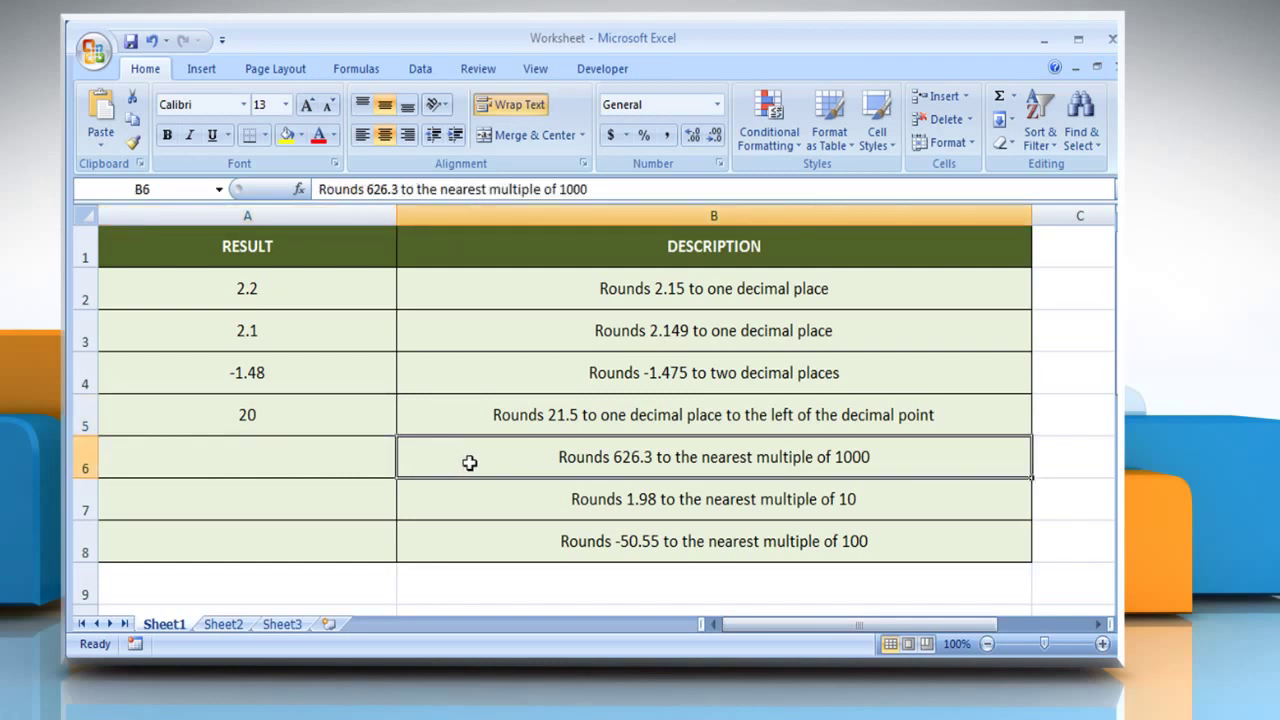
pyautogui.click(354, 461)
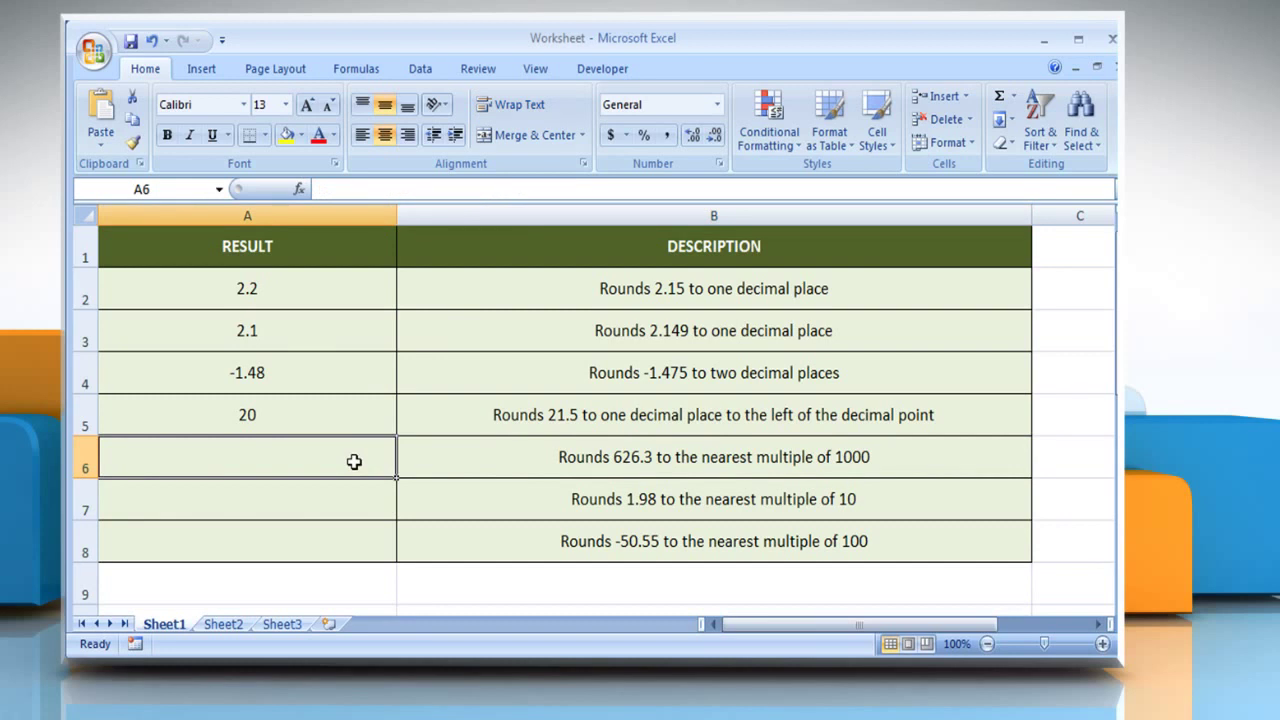
pyautogui.write('=ROUND')
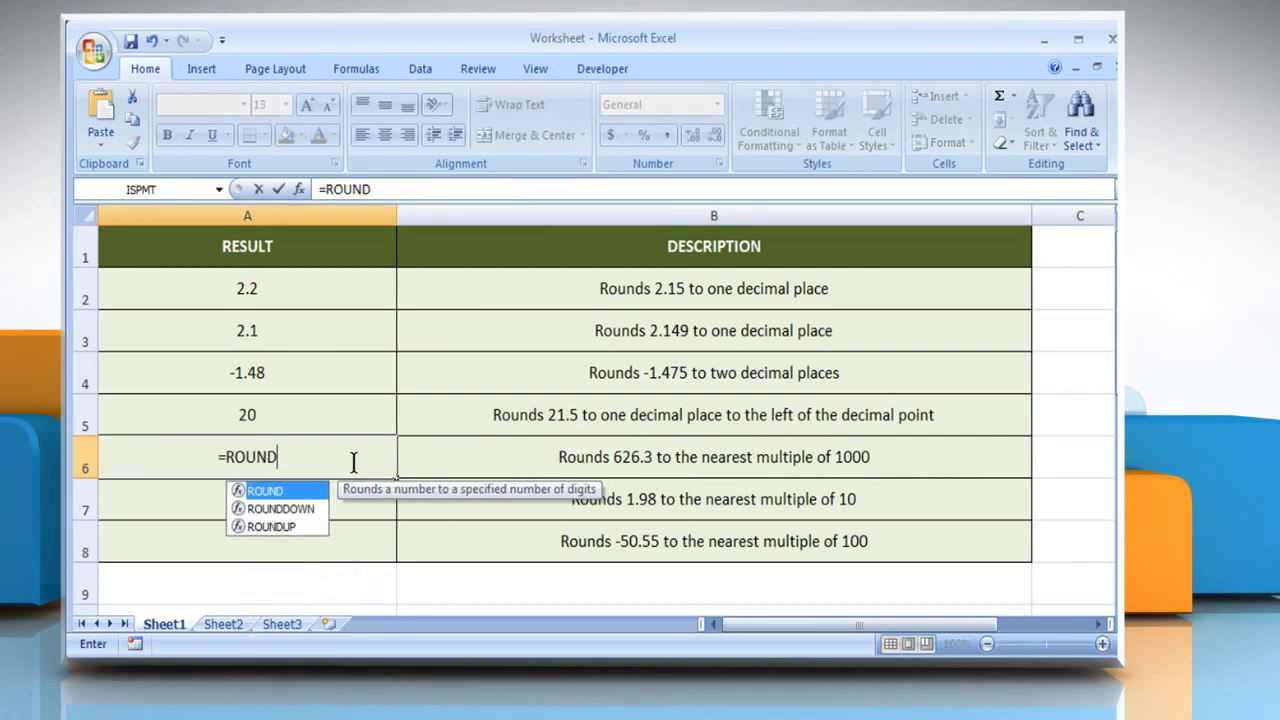
pyautogui.write('(62')
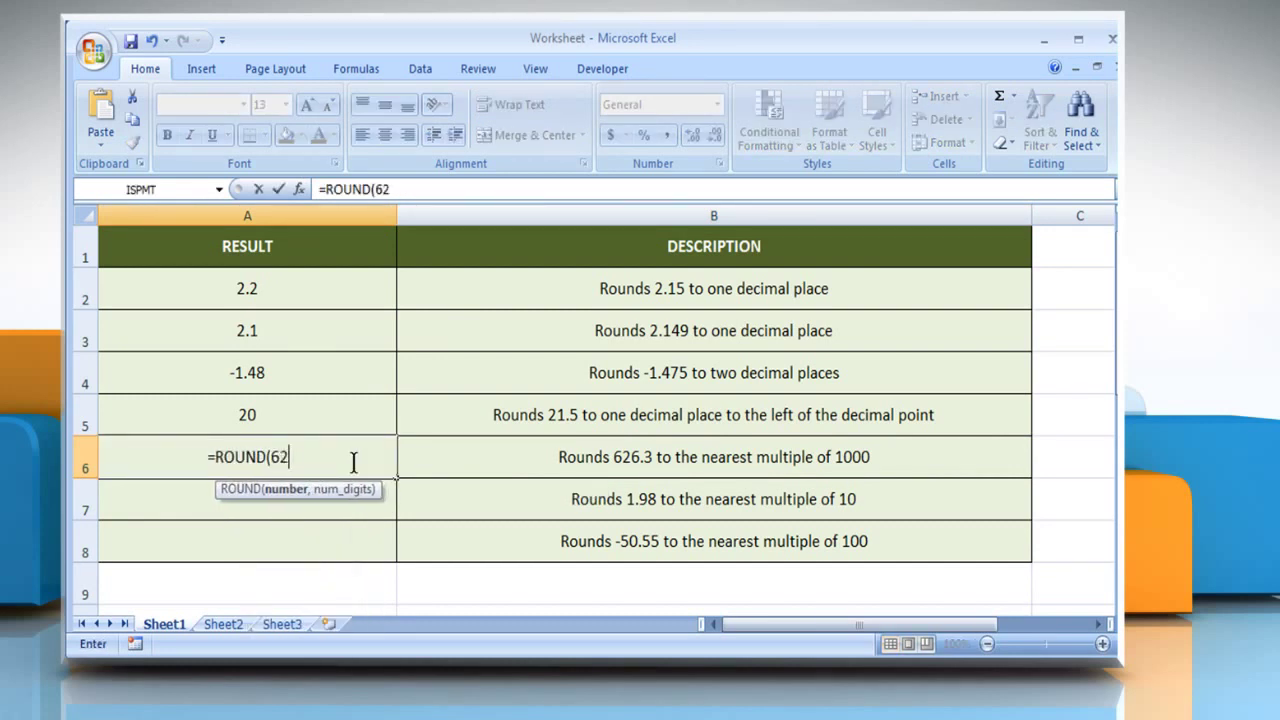
pyautogui.write('6.3')
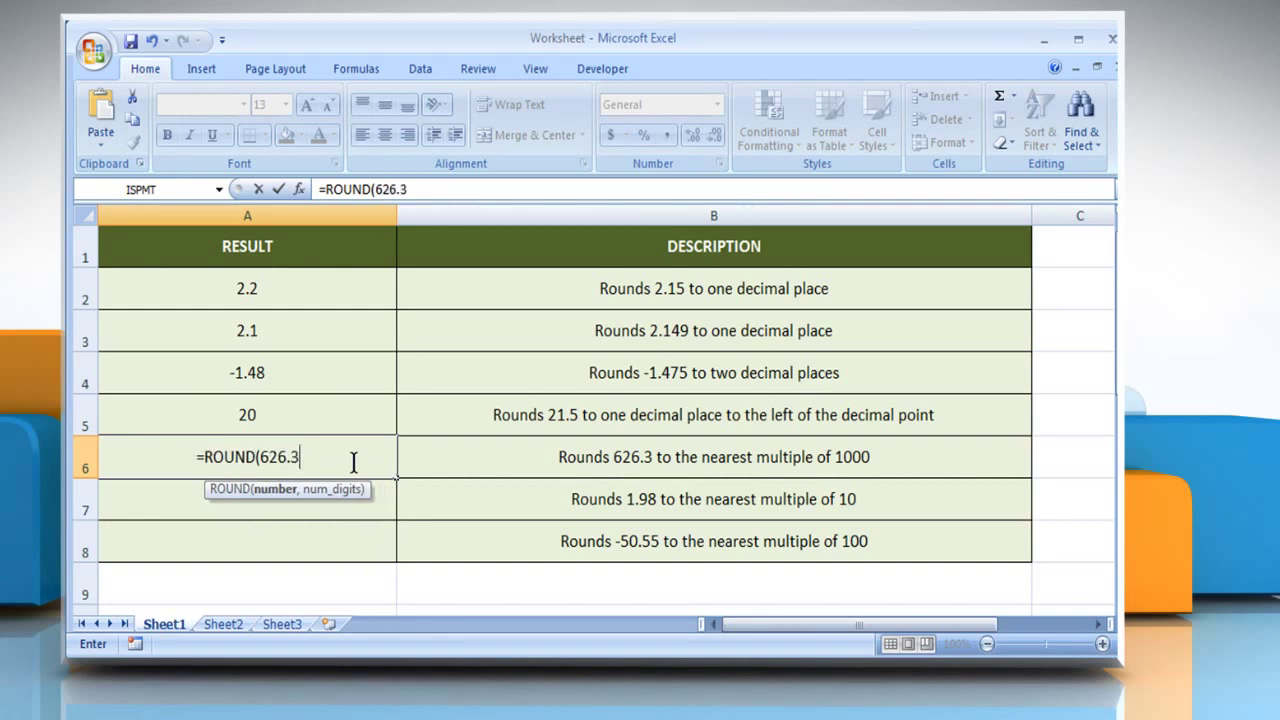
pyautogui.write(',-3')
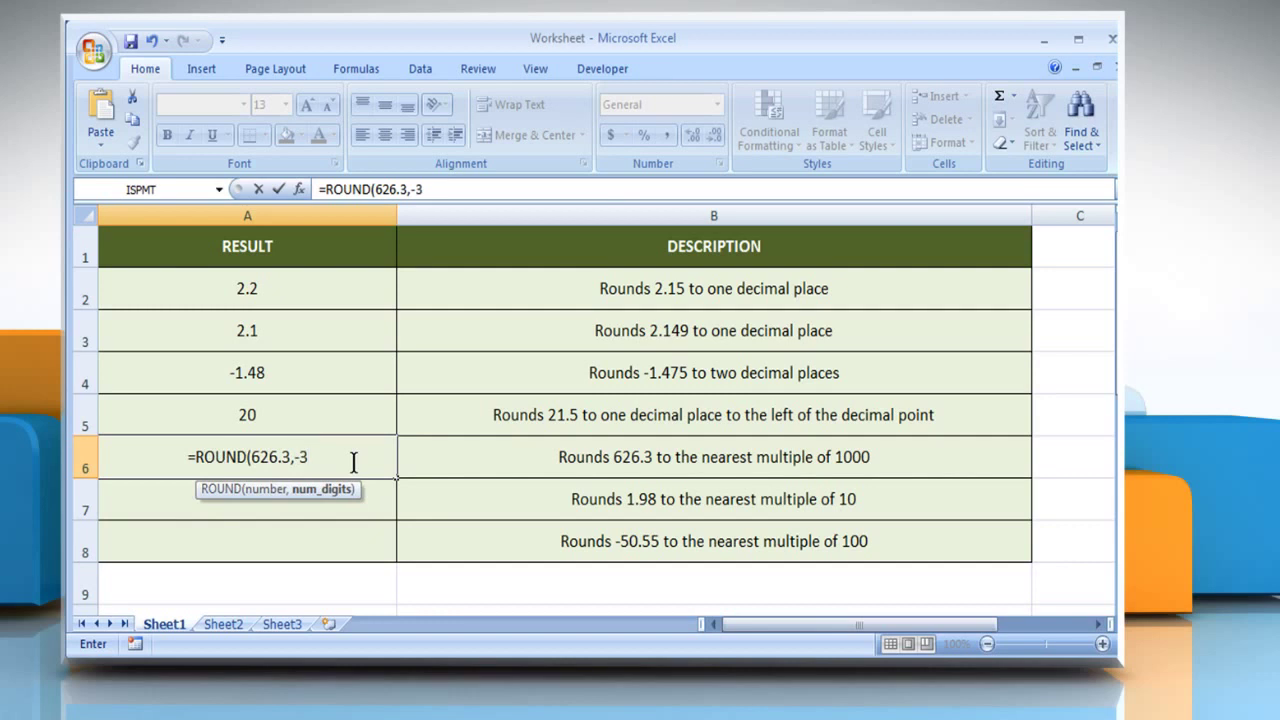
pyautogui.write(')')
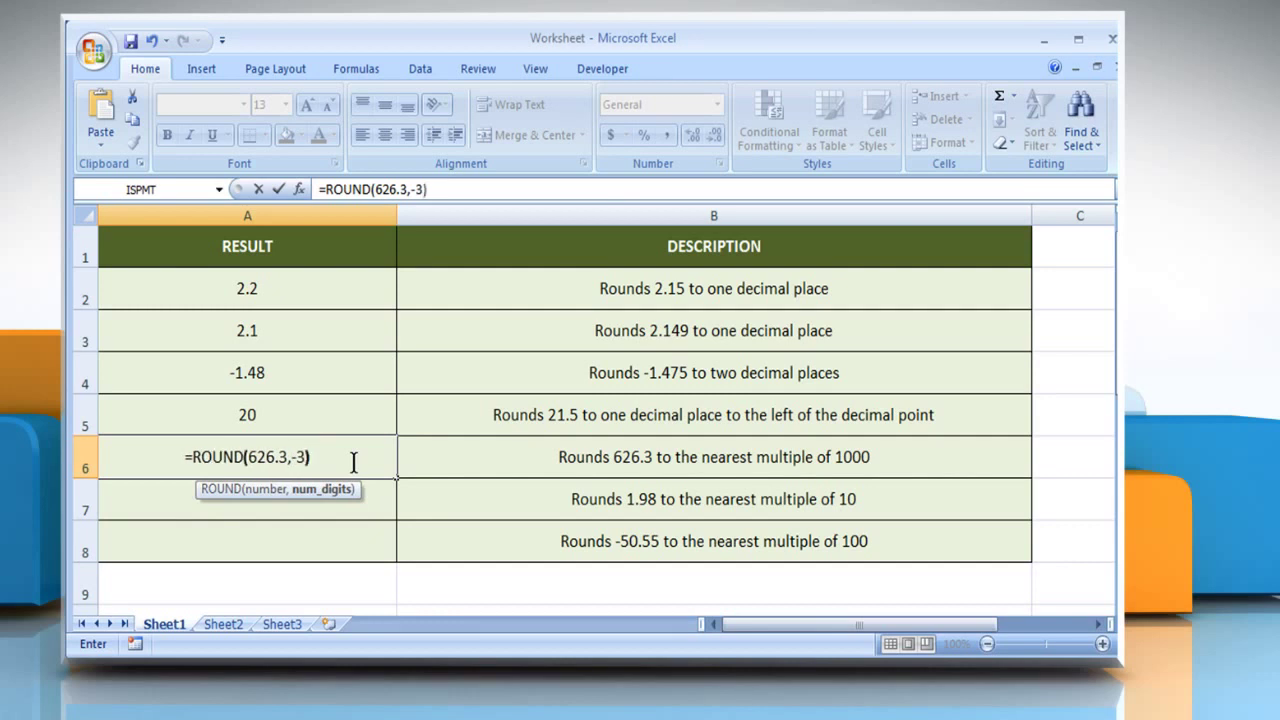
pyautogui.hotkey('ctrl', 'Return')
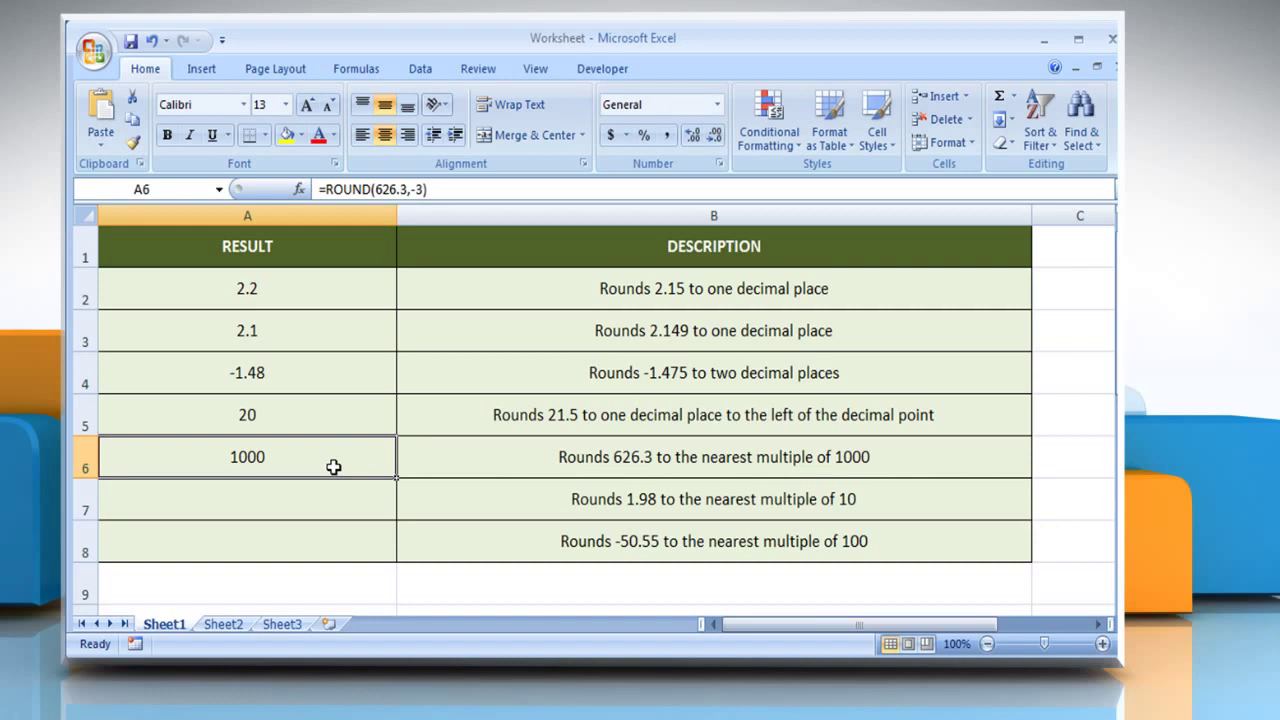
pyautogui.click(455, 507)
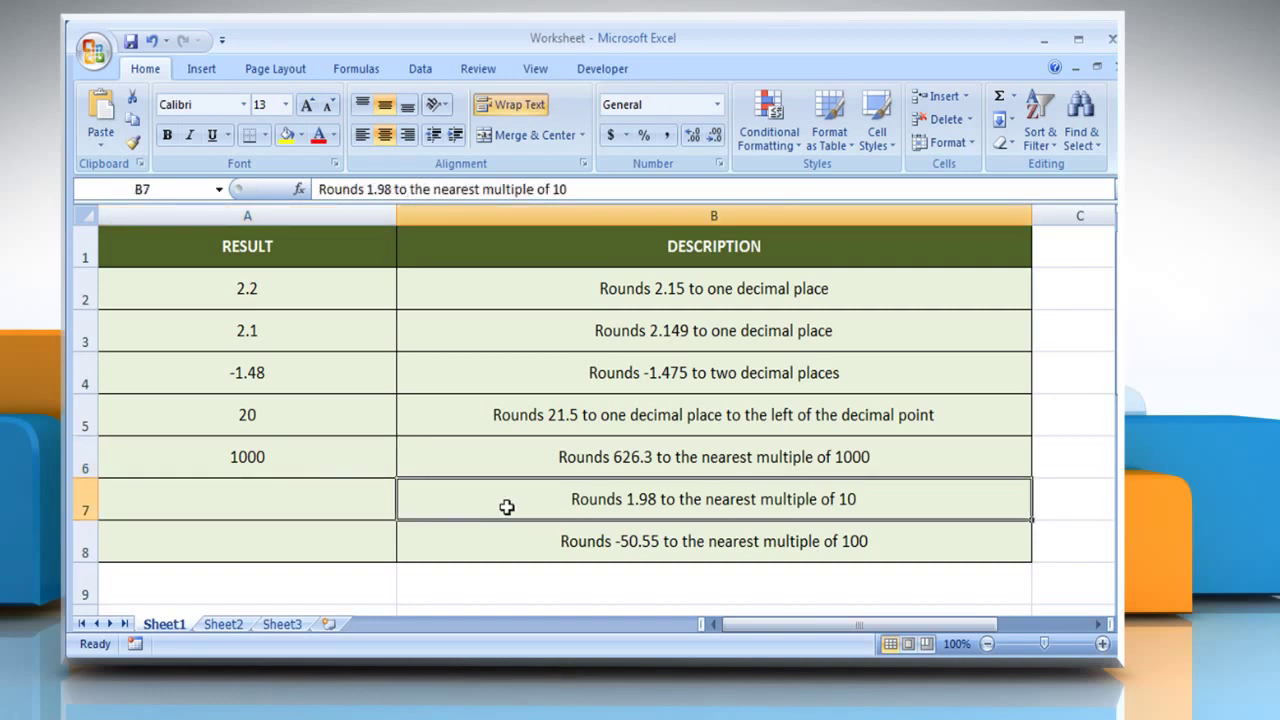
# - Enter =ROUND(1.98,-1) in A7 so it shows 0, and verify the formula
pyautogui.click(362, 506)
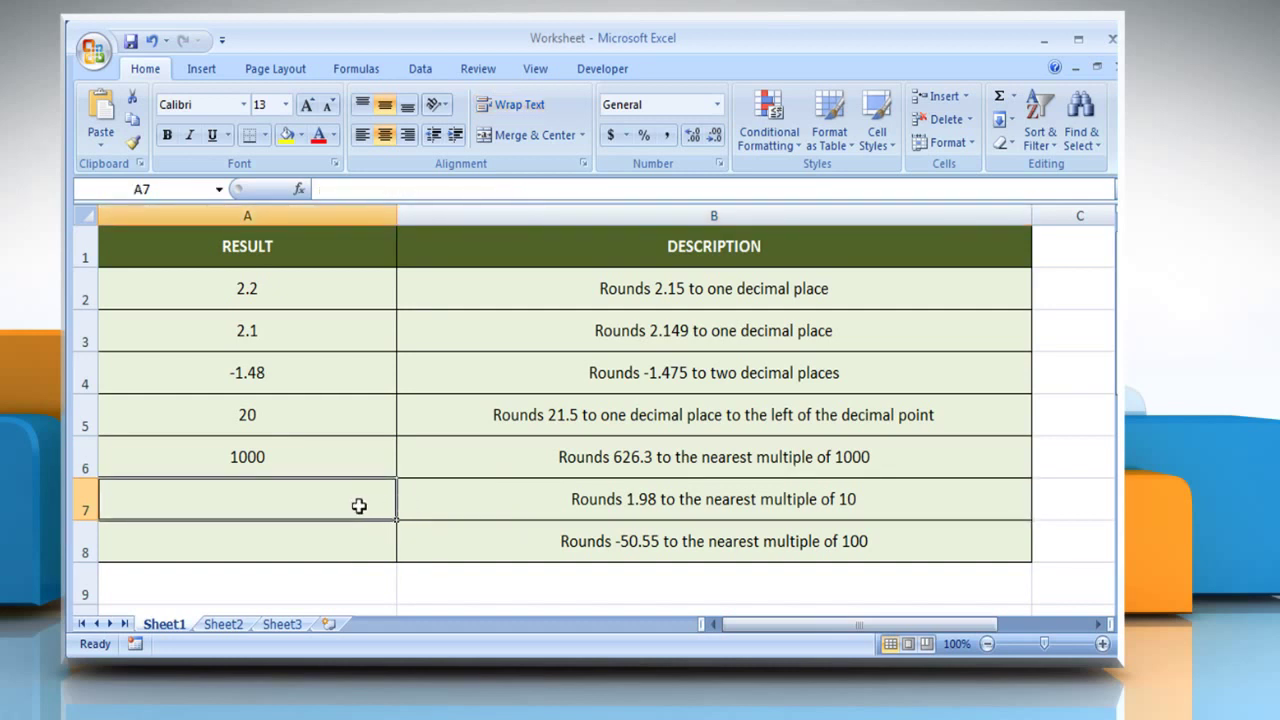
pyautogui.write('=ROU')
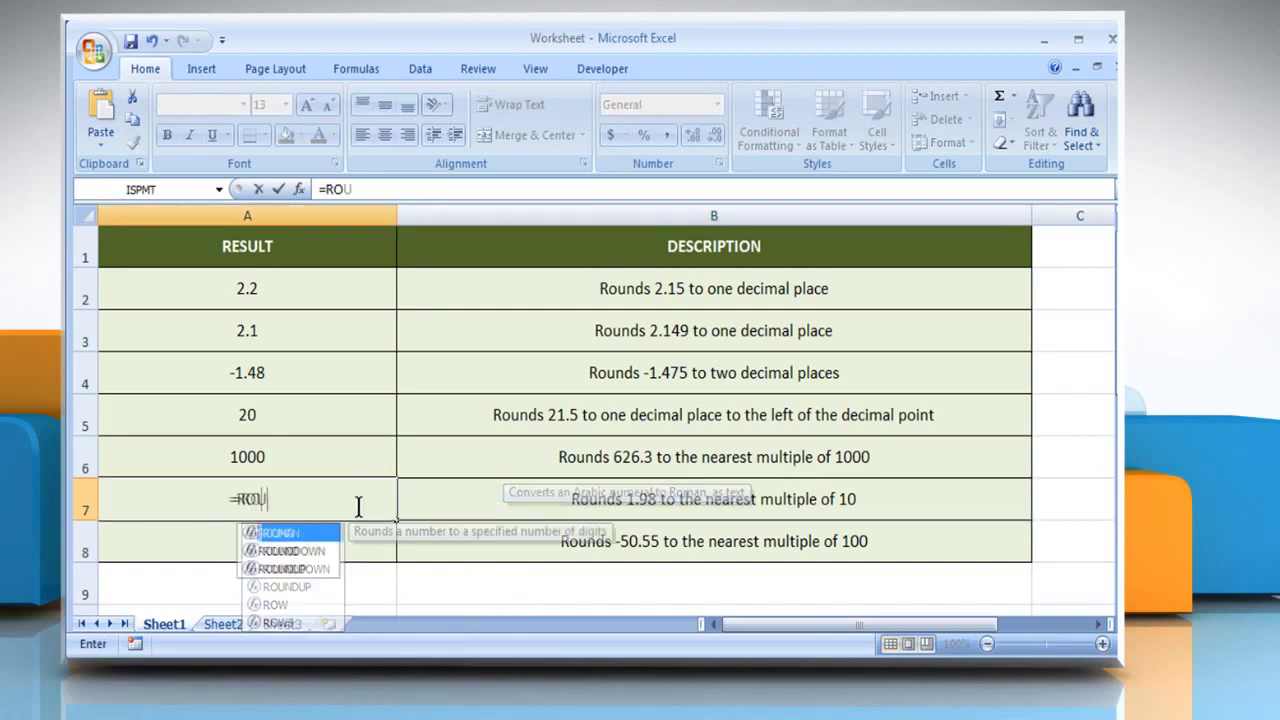
pyautogui.write('ND(')
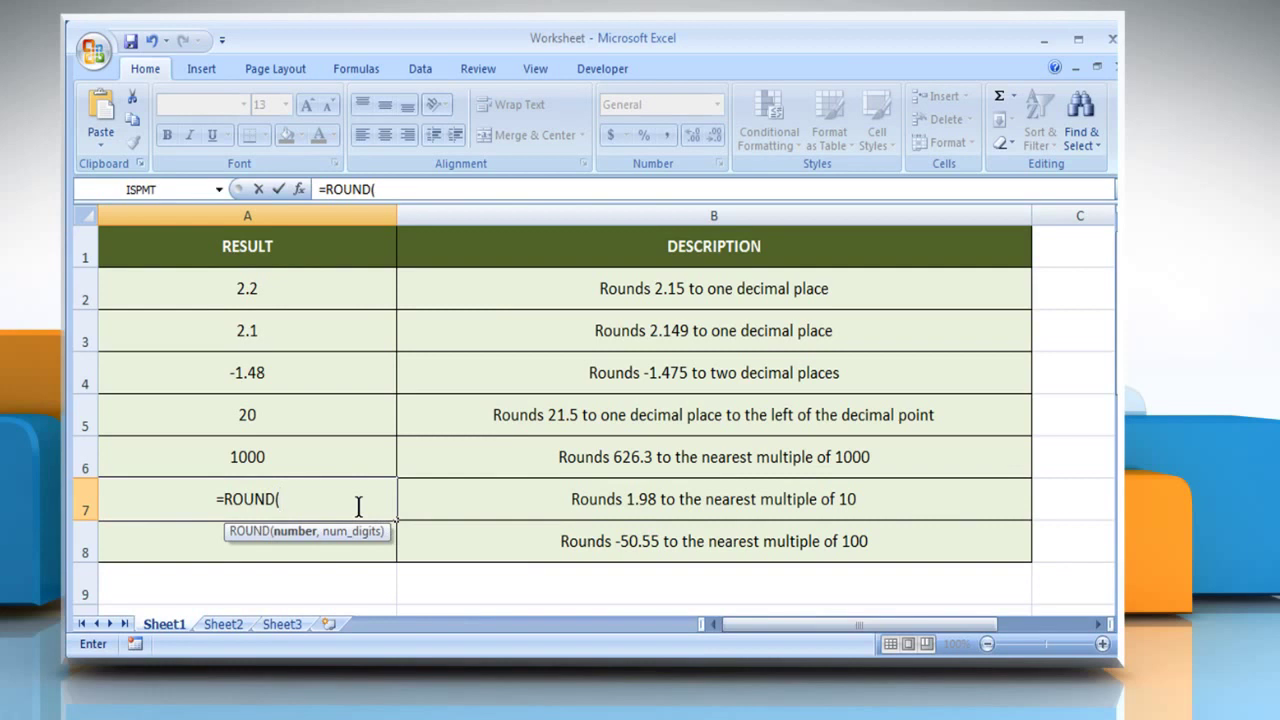
pyautogui.write('1.98')
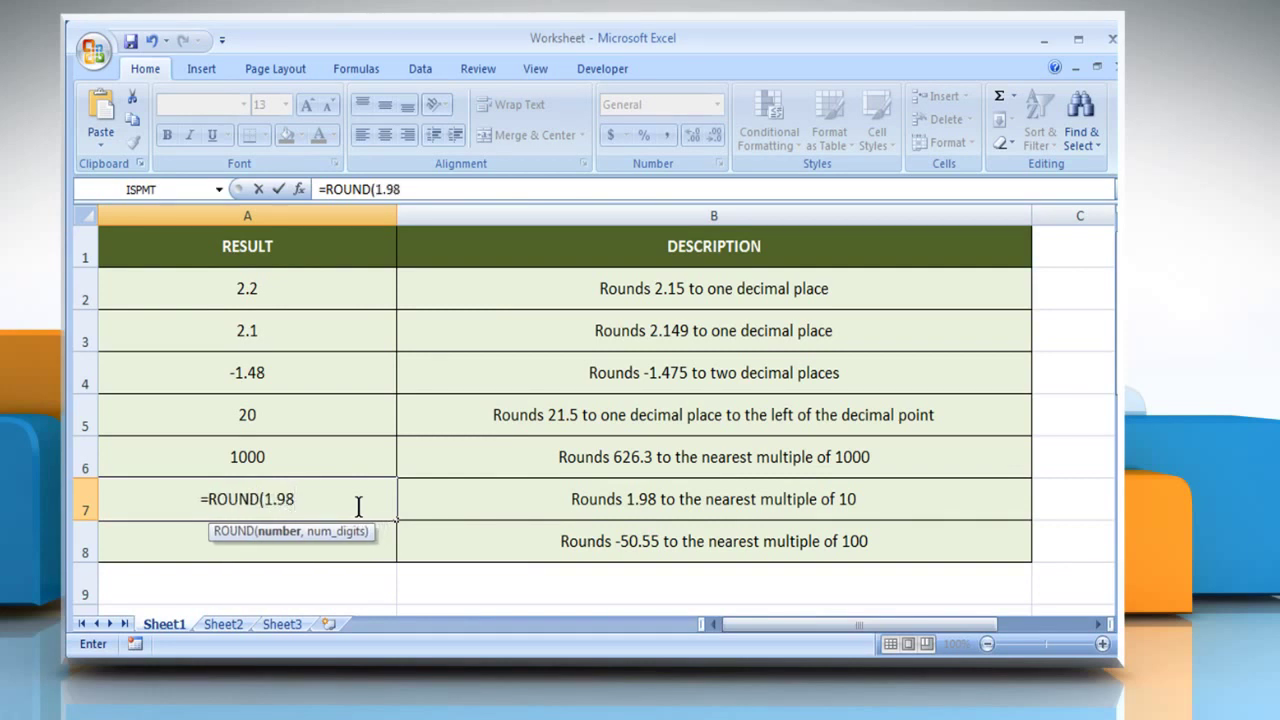
pyautogui.write(',-1')
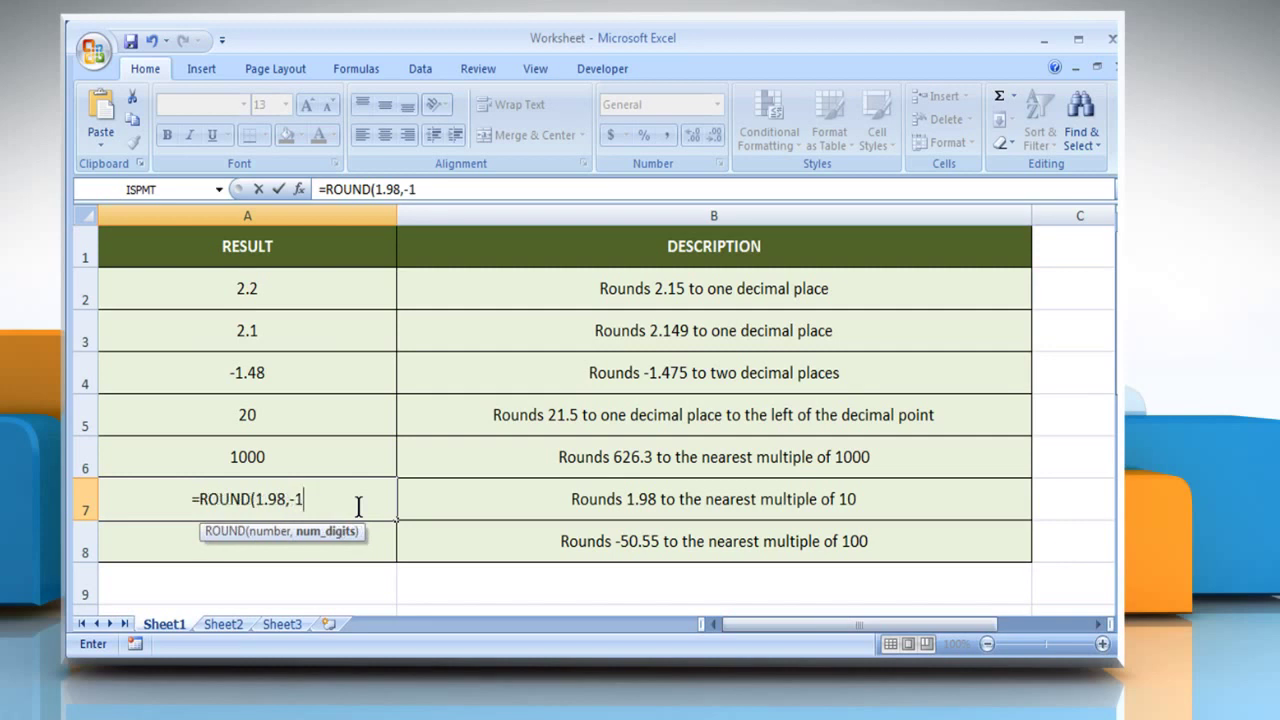
pyautogui.write(')')
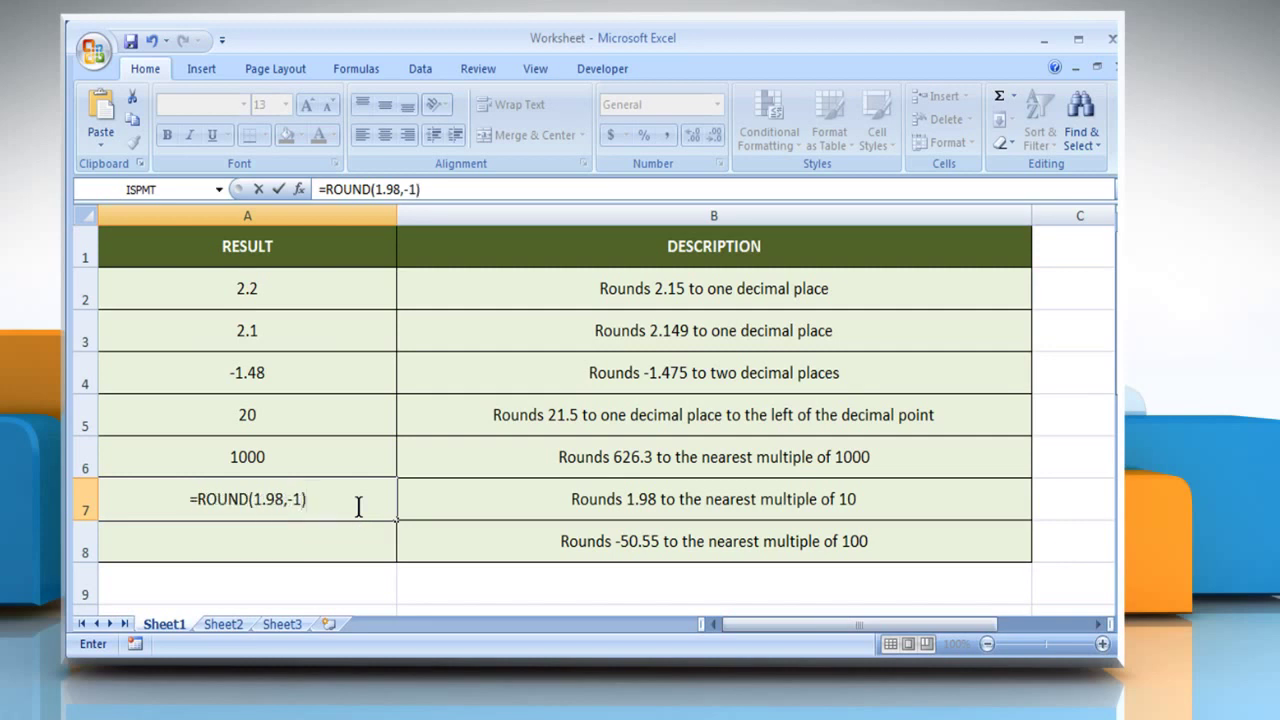
pyautogui.press('Return')
pyautogui.click(335, 508)
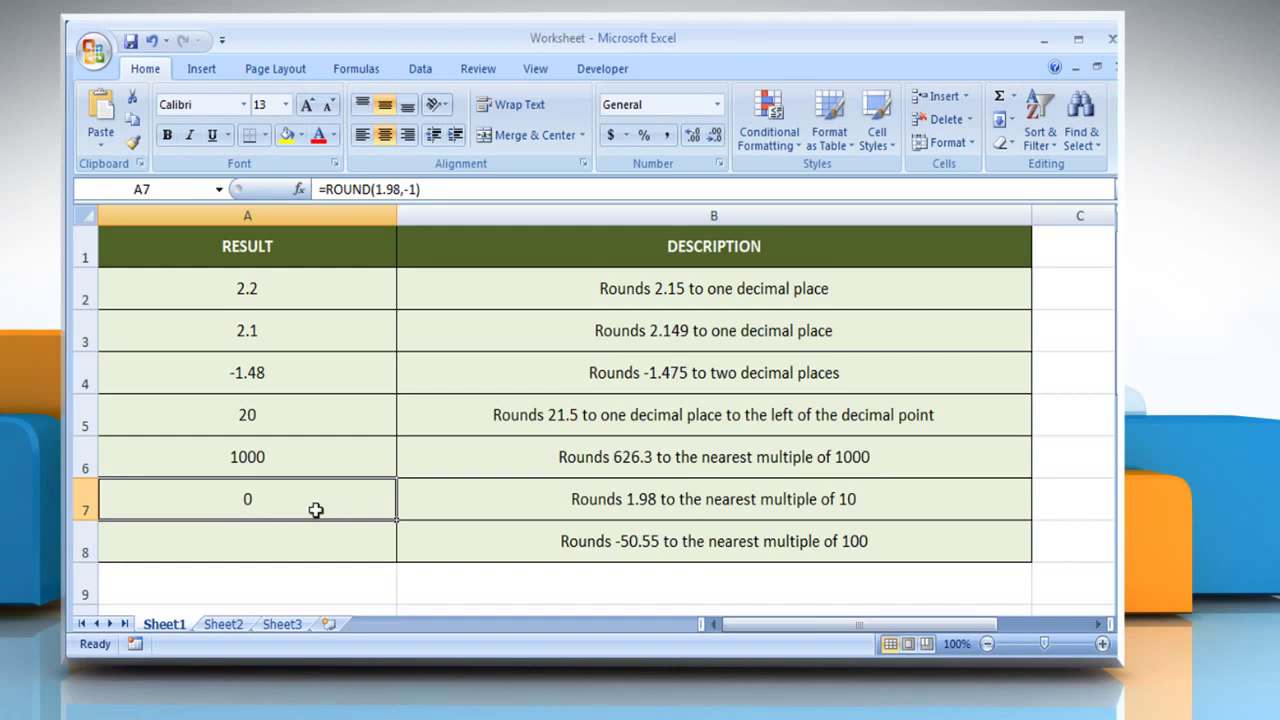
# - Enter =ROUND(-50.55,-2) in A8 so it shows -100, and verify the formula
pyautogui.click(470, 536)
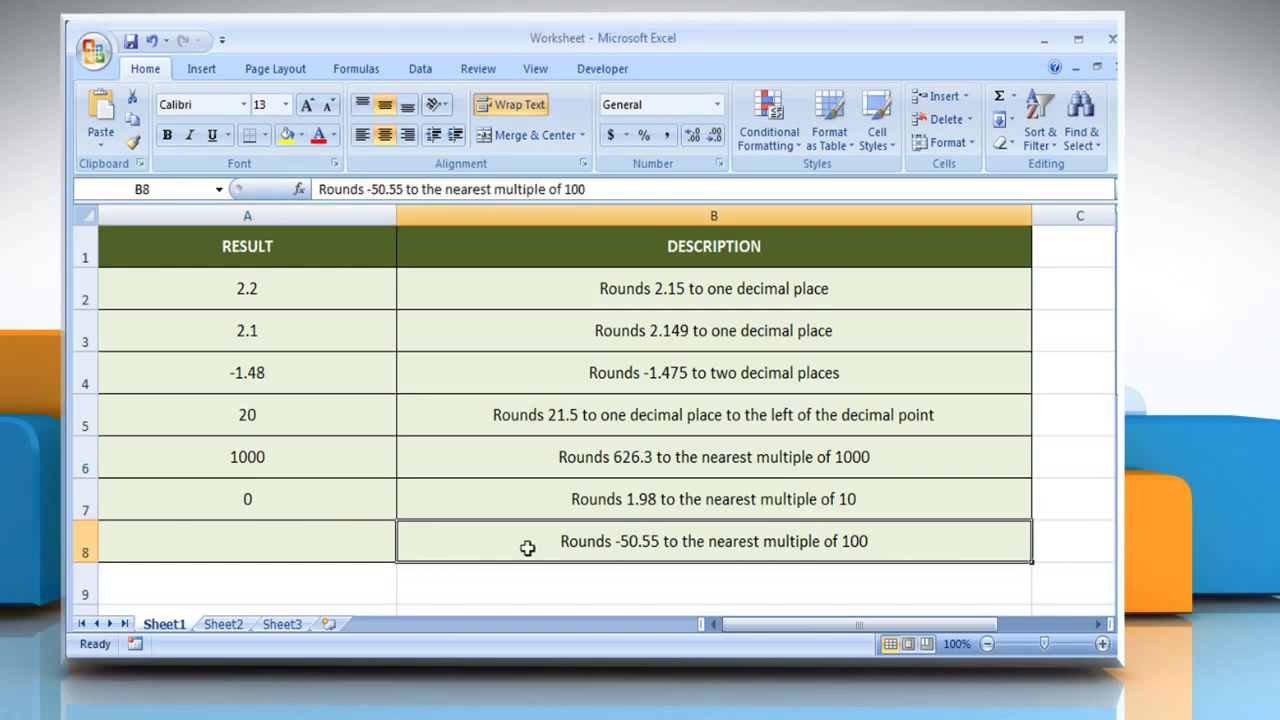
pyautogui.click(333, 543)
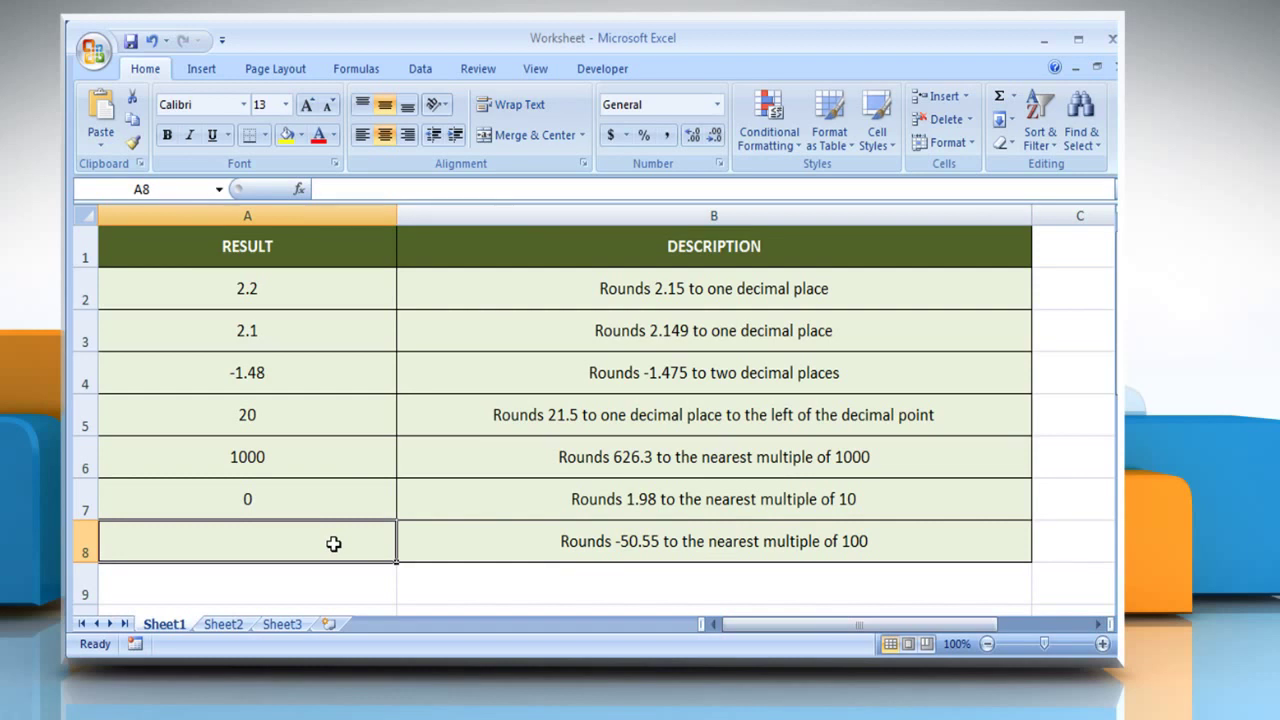
pyautogui.write('=ROUND')
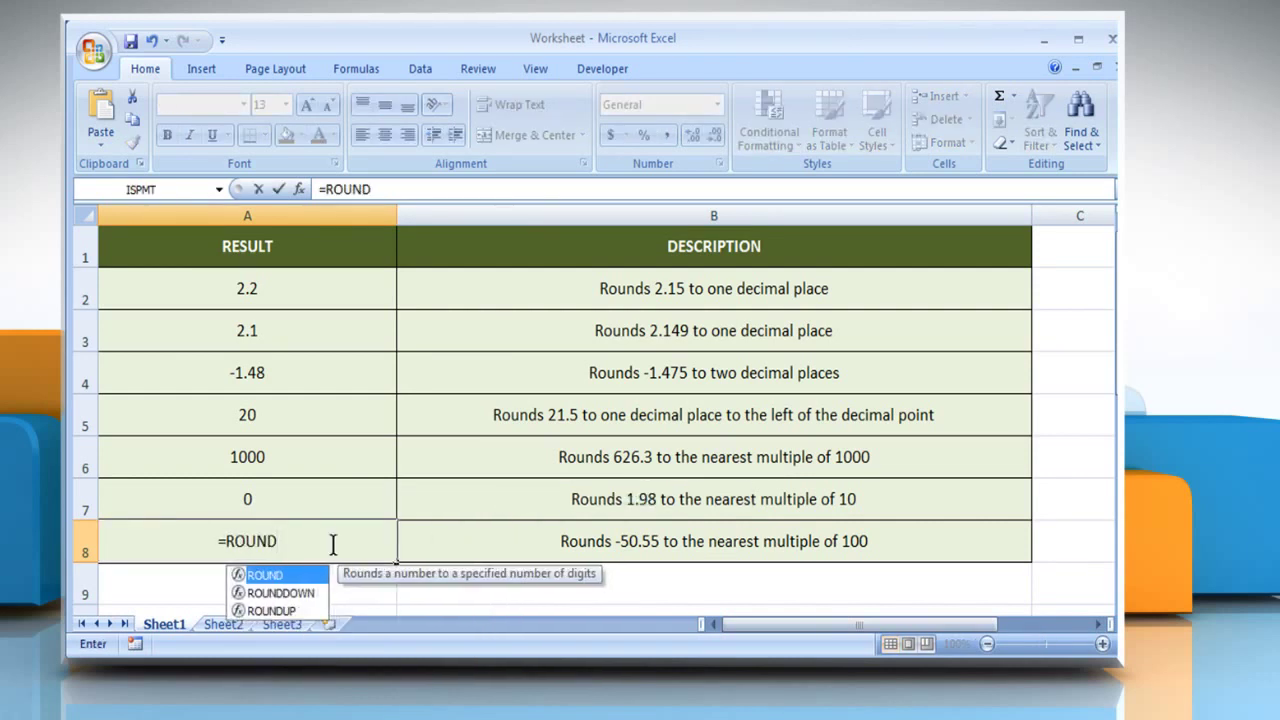
pyautogui.write('(-50.55')
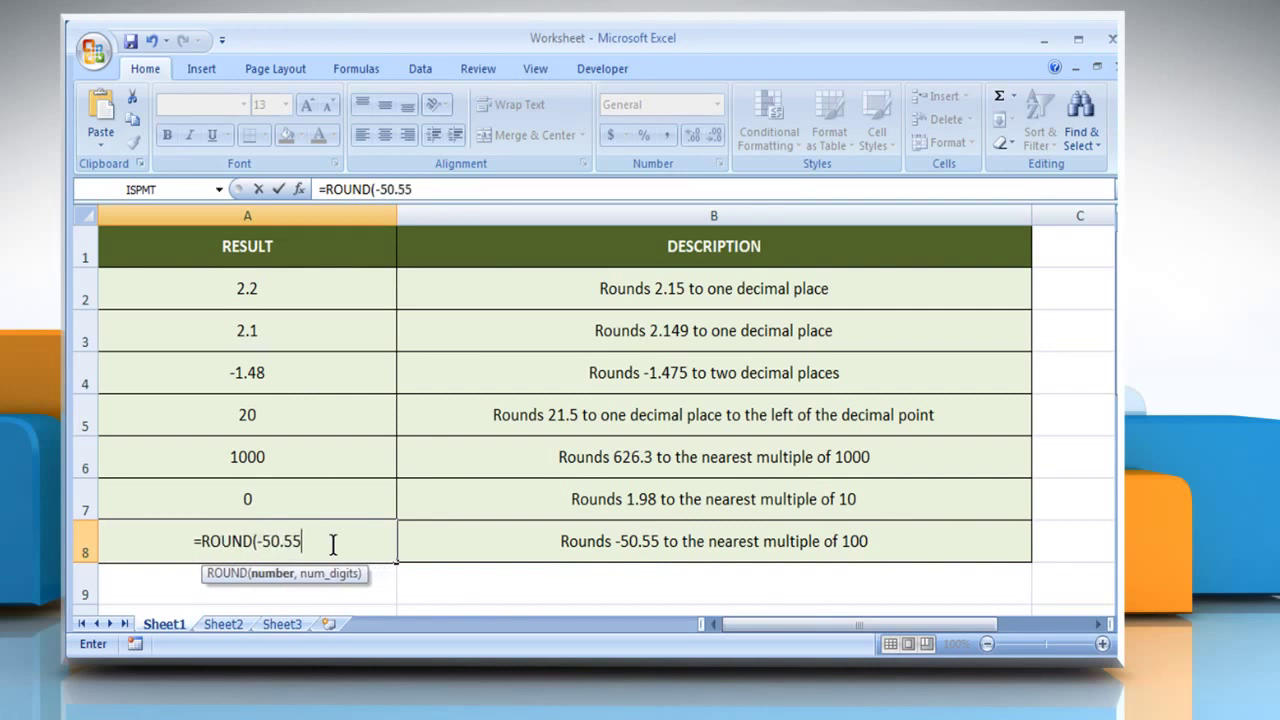
pyautogui.write(',-2')
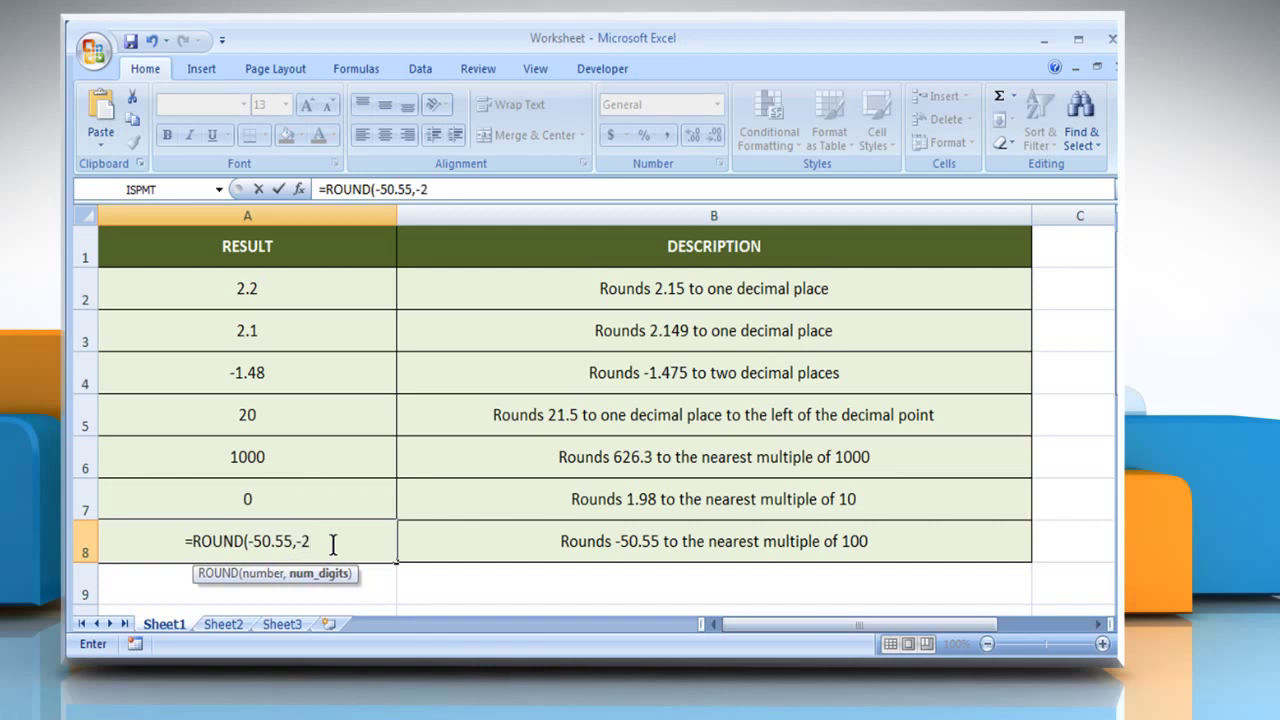
pyautogui.write(')')
pyautogui.press('Return')
pyautogui.click(333, 543)
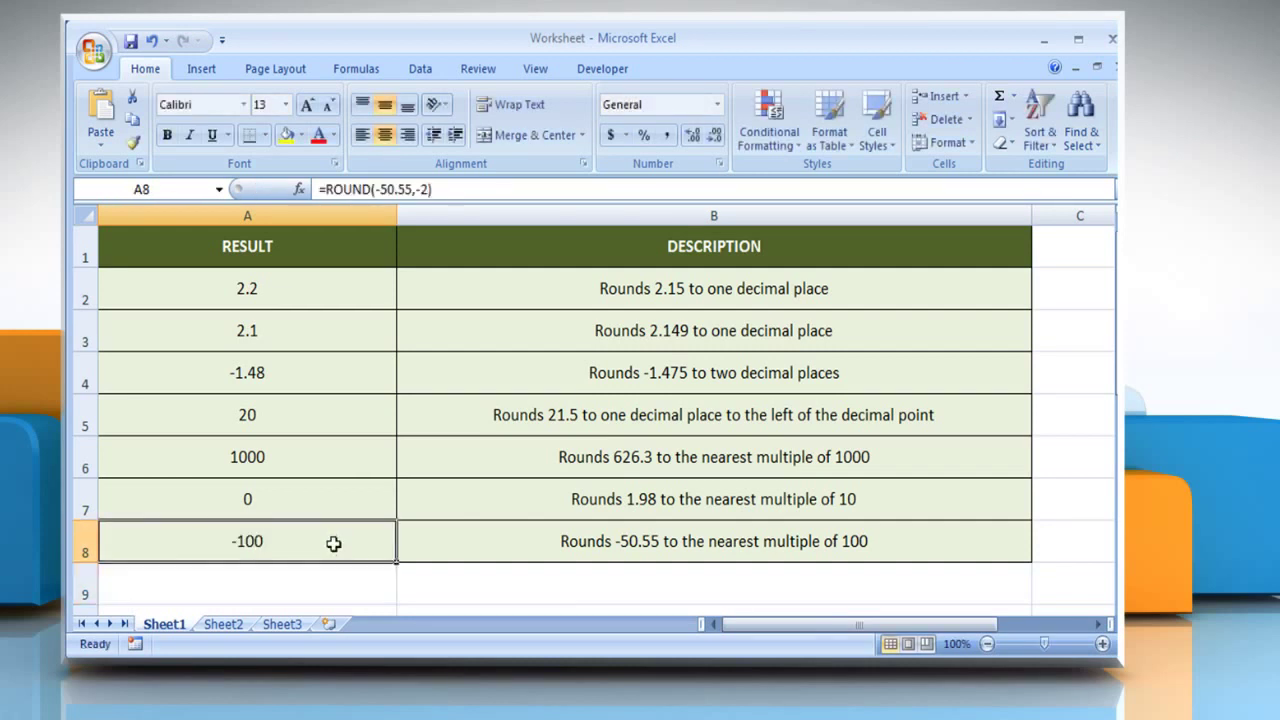